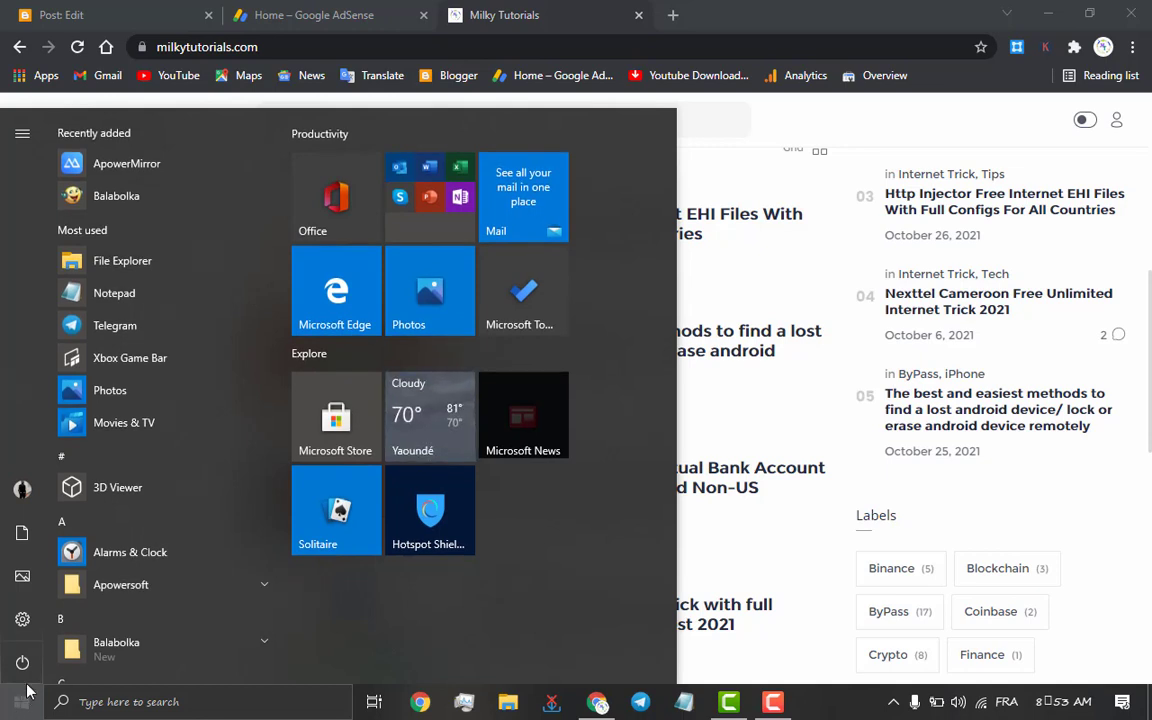
Step: Open the Fonts page of the Windows personalization settings and browse the available fonts down to Century
click(22, 620)
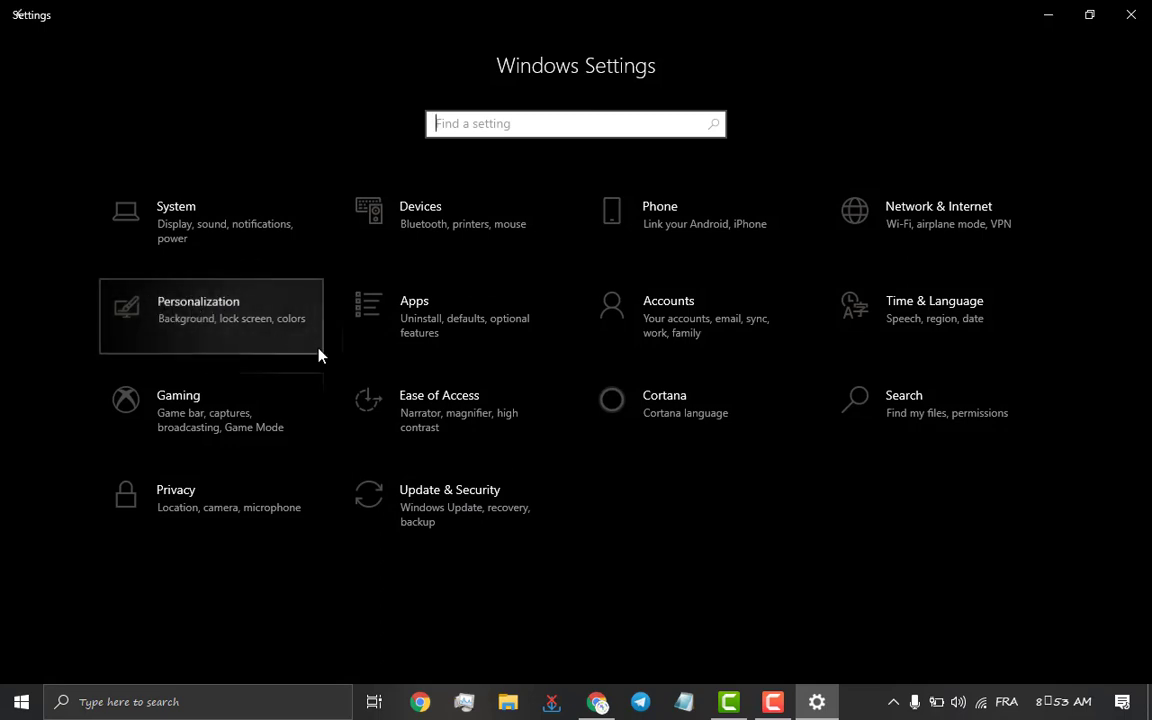
click(236, 307)
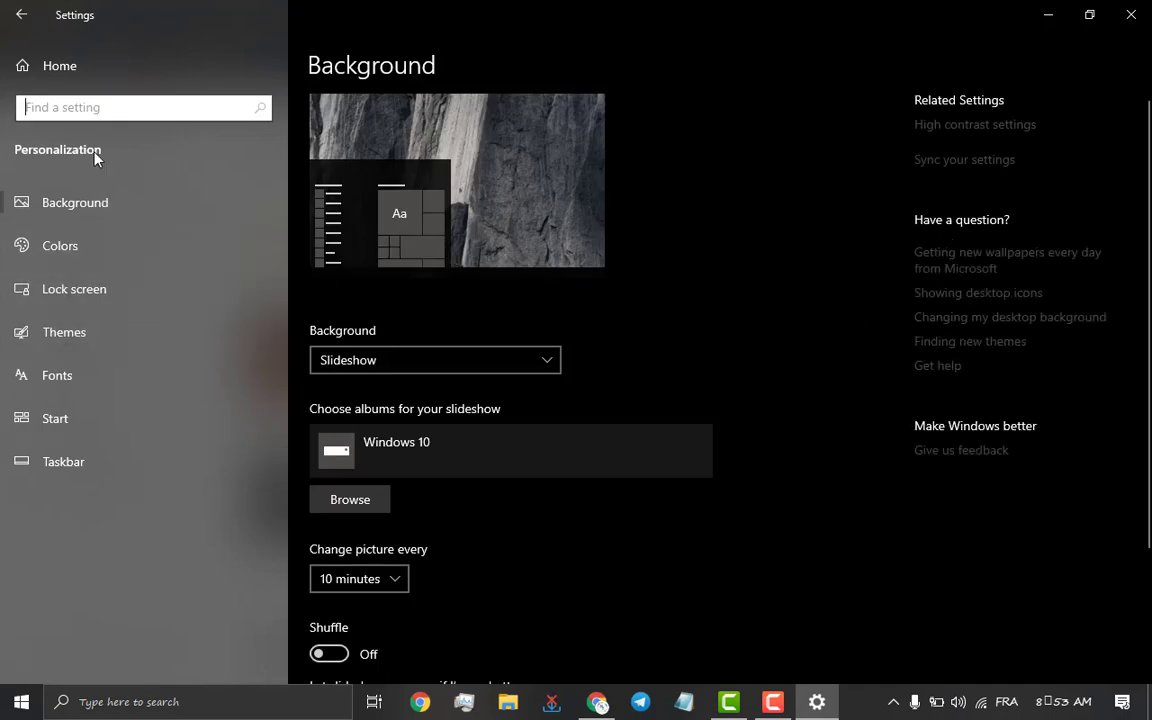
click(81, 386)
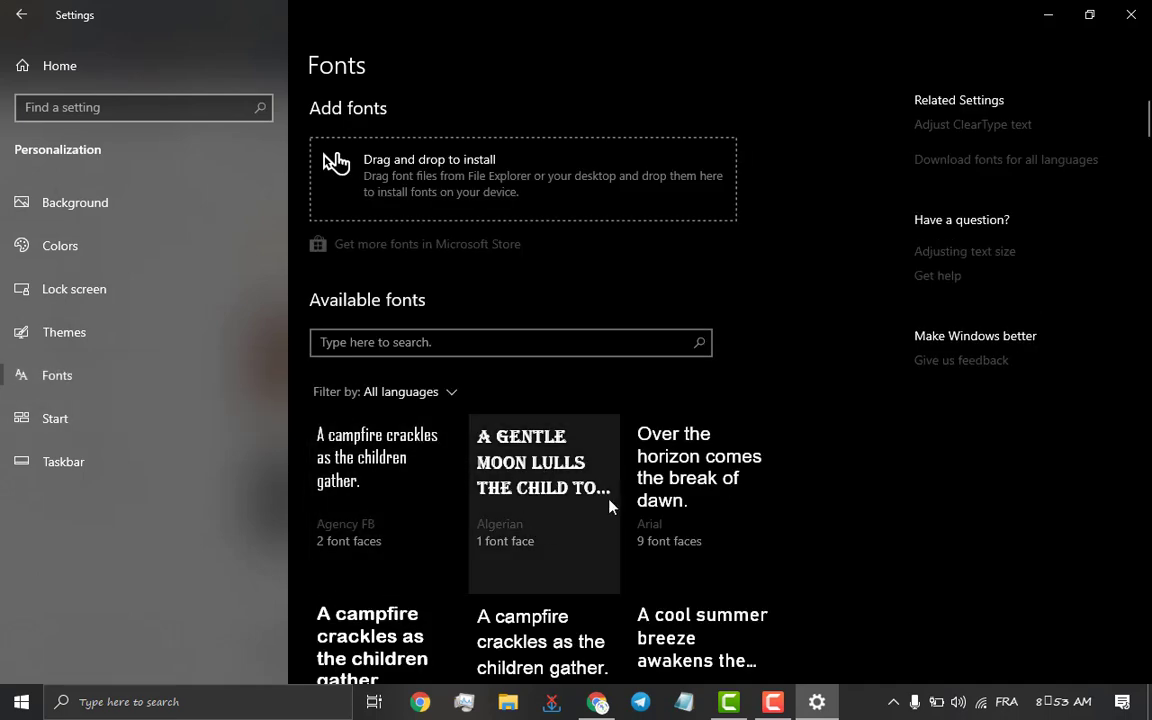
key(Down)
key(Down)
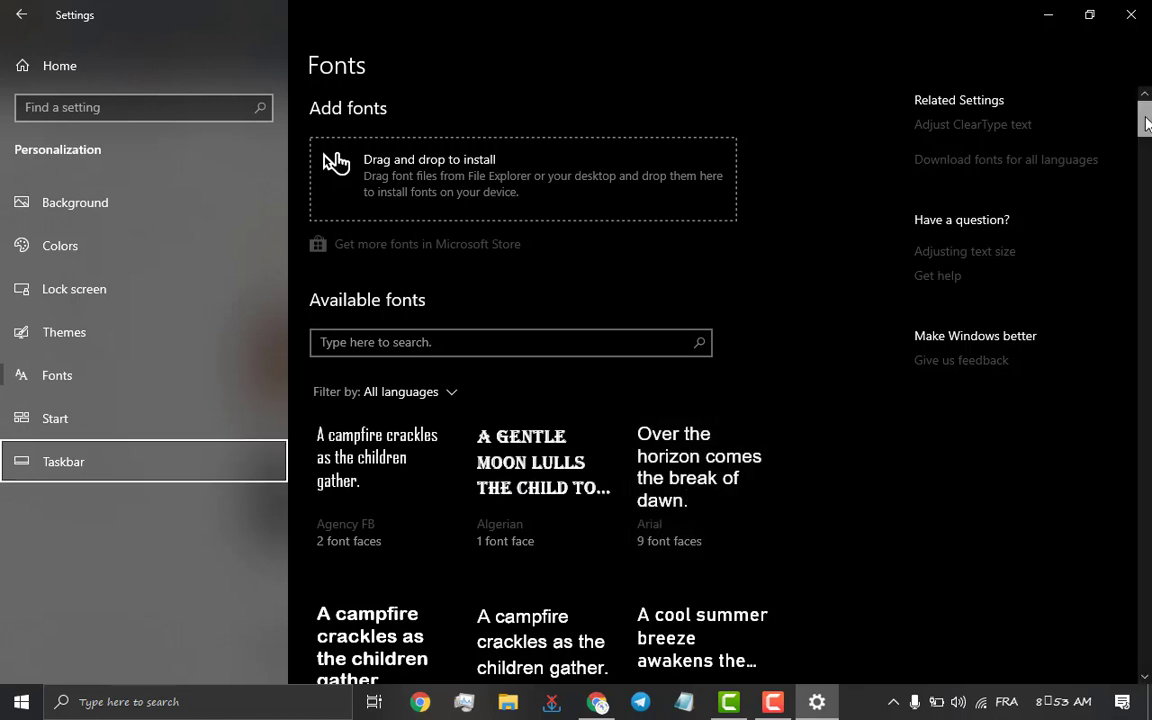
drag(1146, 122, 1149, 205)
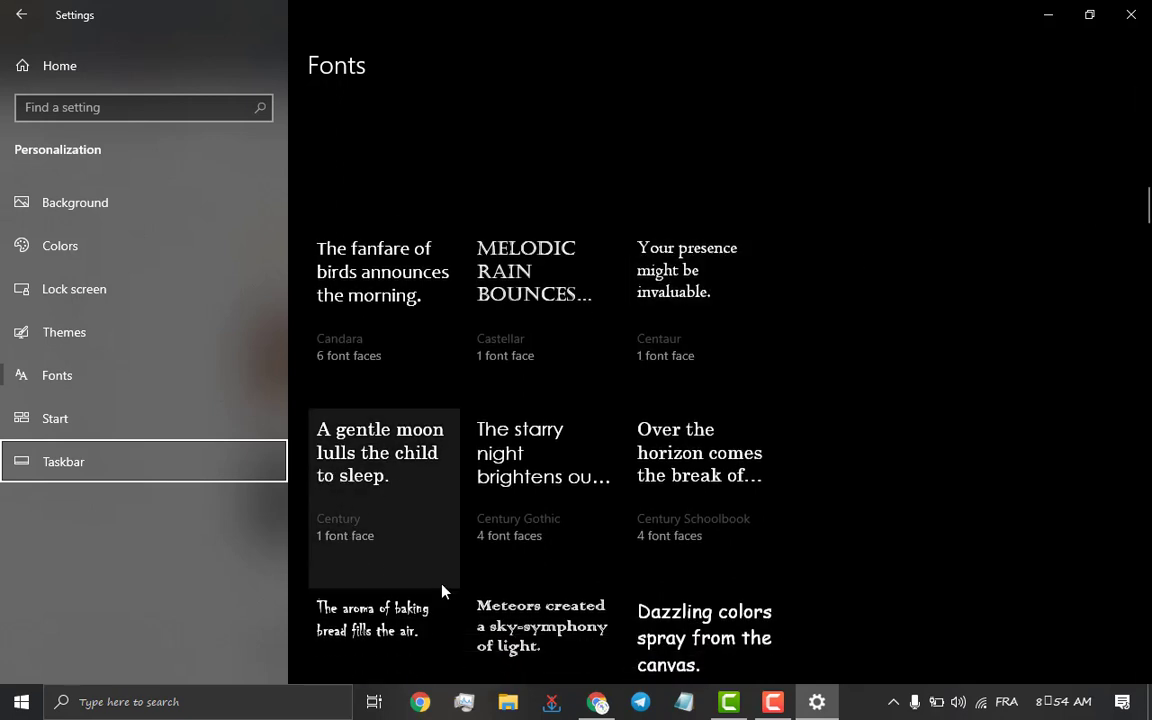
Step: Return to the browser, search Milky Tutorials for "change system fonts" and open the article on changing the default system font on Windows 10 and 7
click(1045, 16)
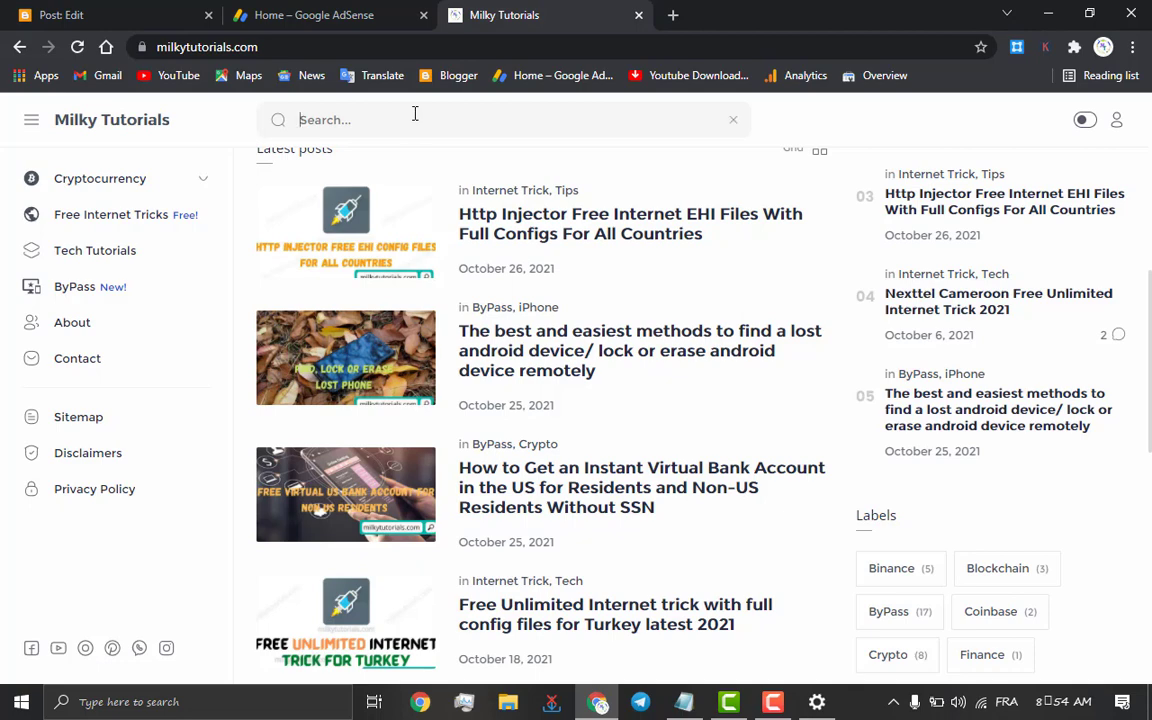
text(change system fonts)
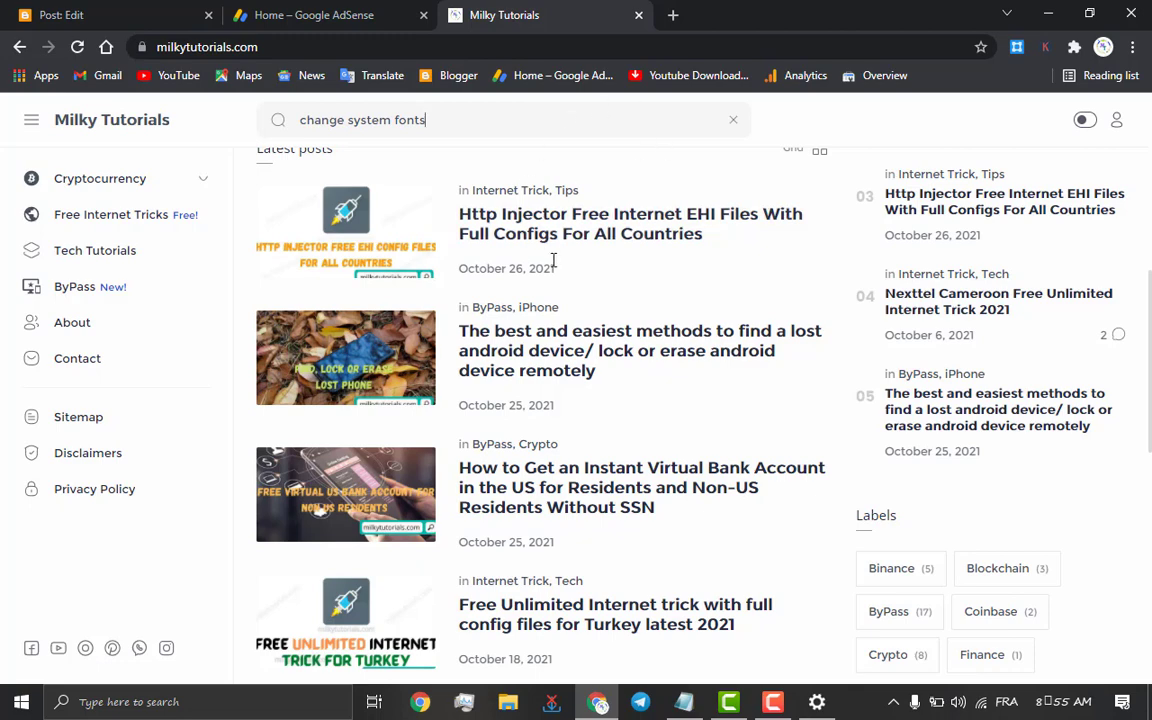
key(Return)
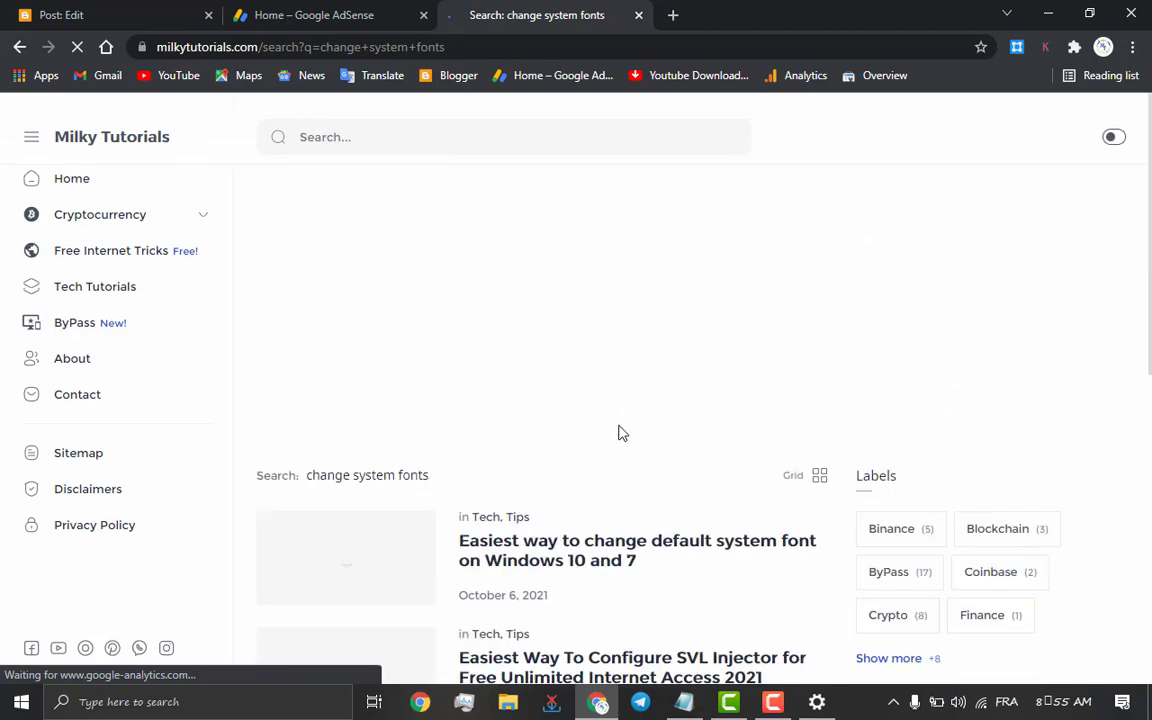
click(533, 559)
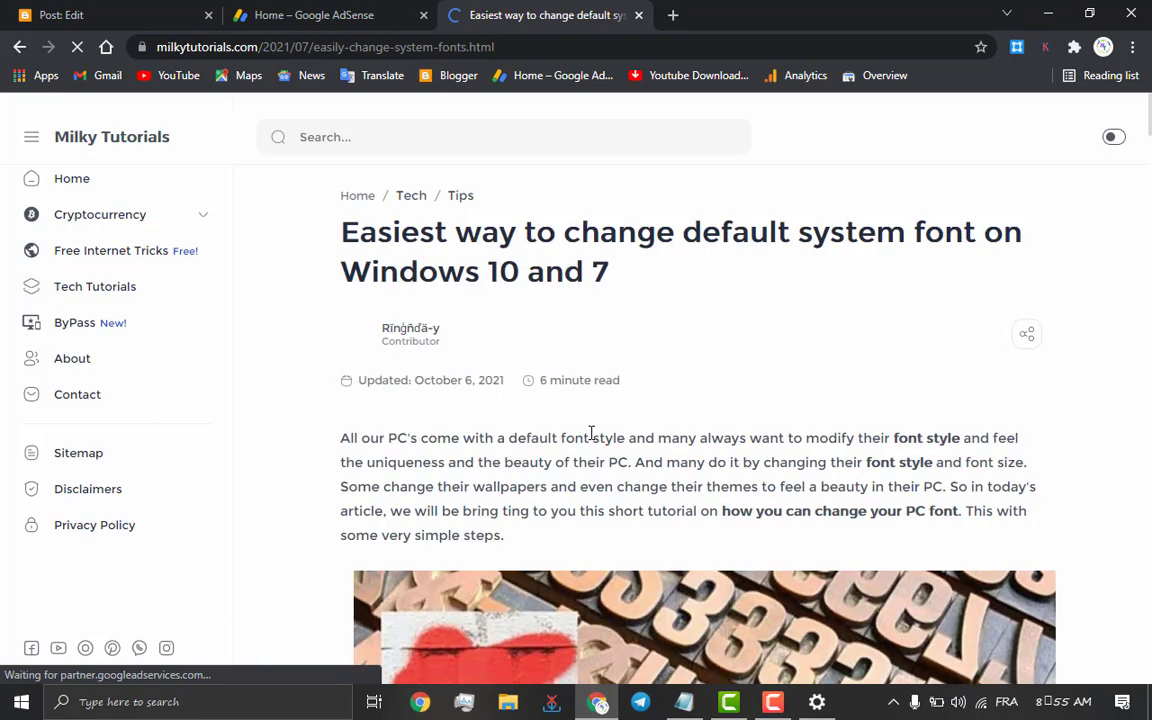
Step: Copy the full Registry code block from the article and paste it into a blank Notepad document
scroll(585, 432, down, 2)
scroll(591, 432, down, 2)
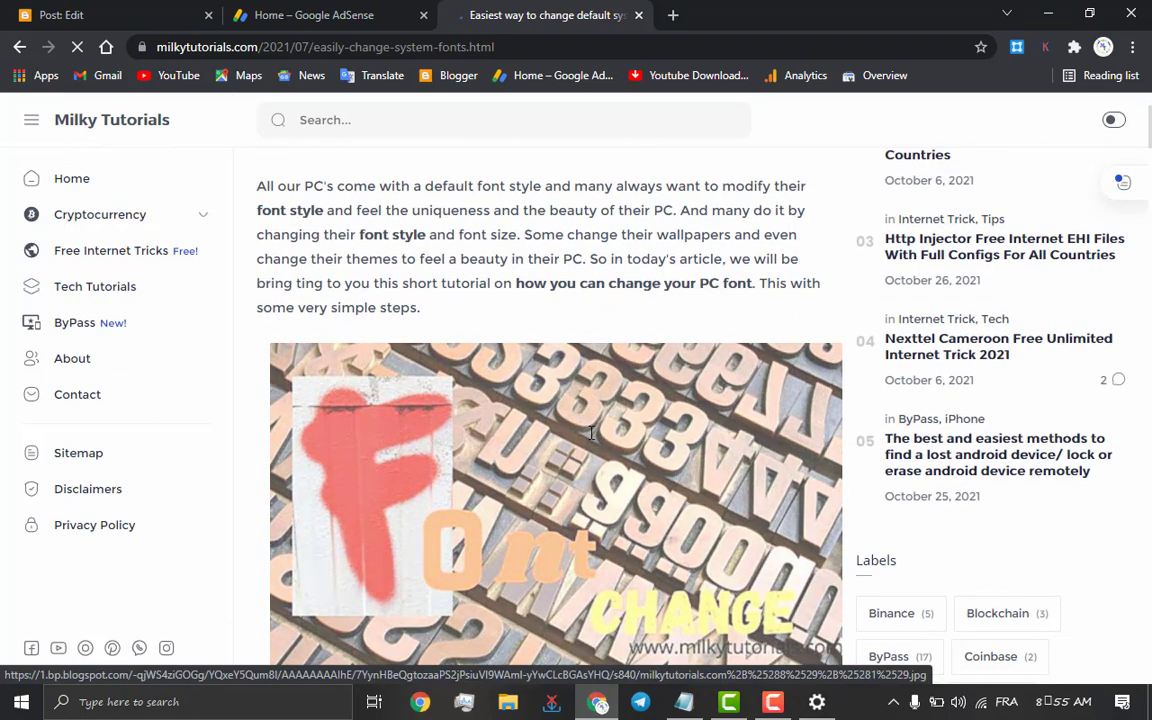
scroll(591, 432, down, 5)
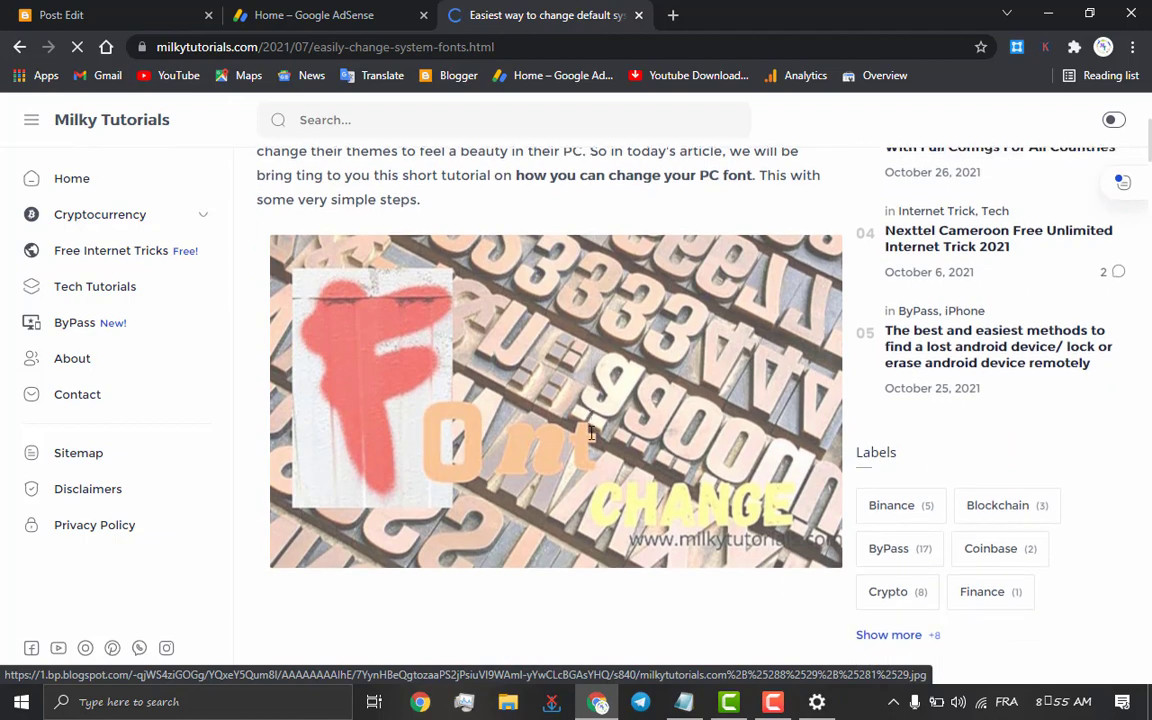
scroll(591, 432, down, 5)
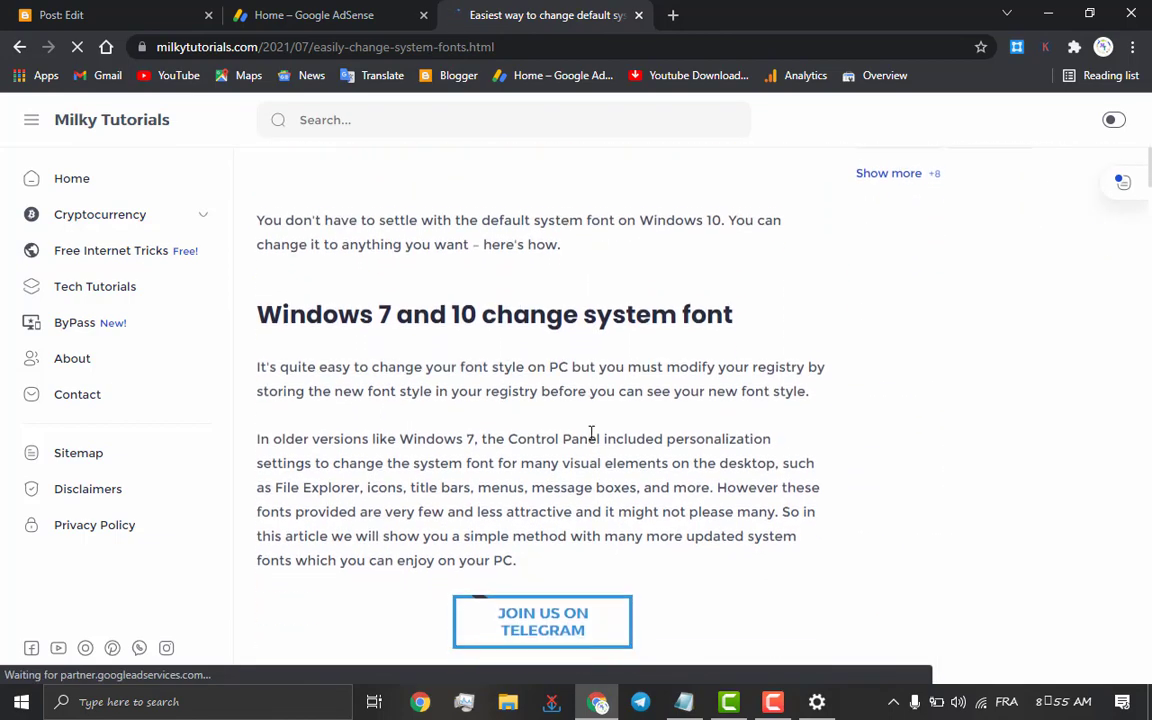
scroll(591, 432, down, 3)
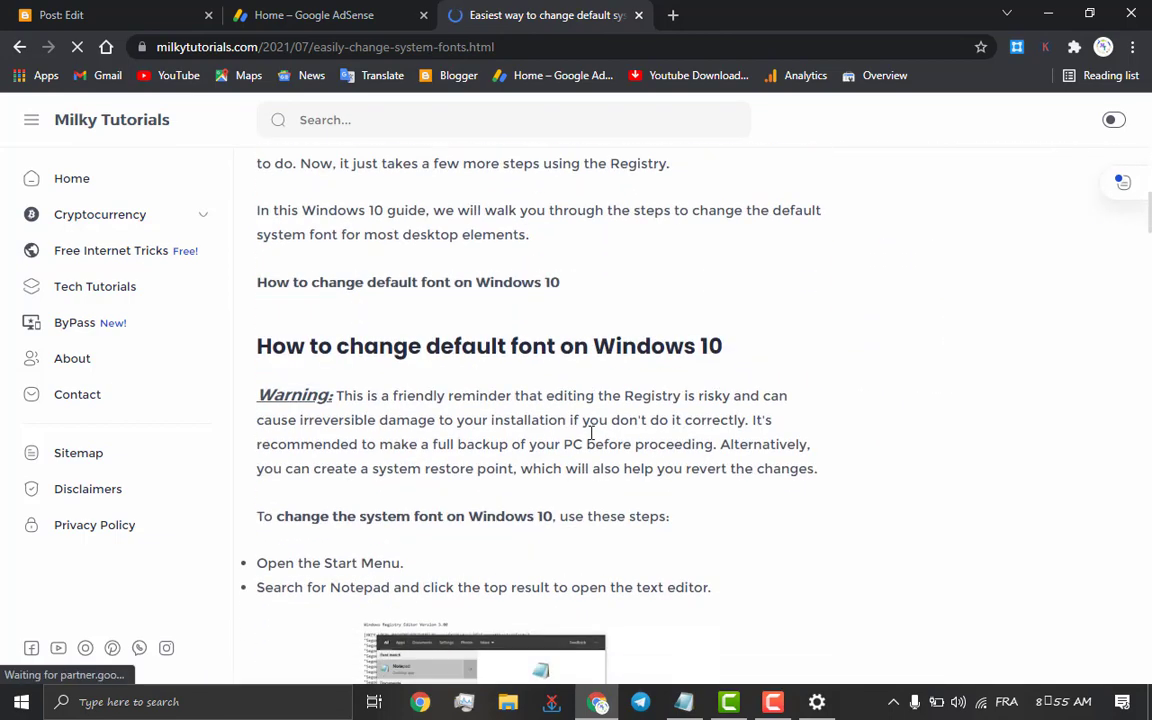
scroll(591, 432, down, 5)
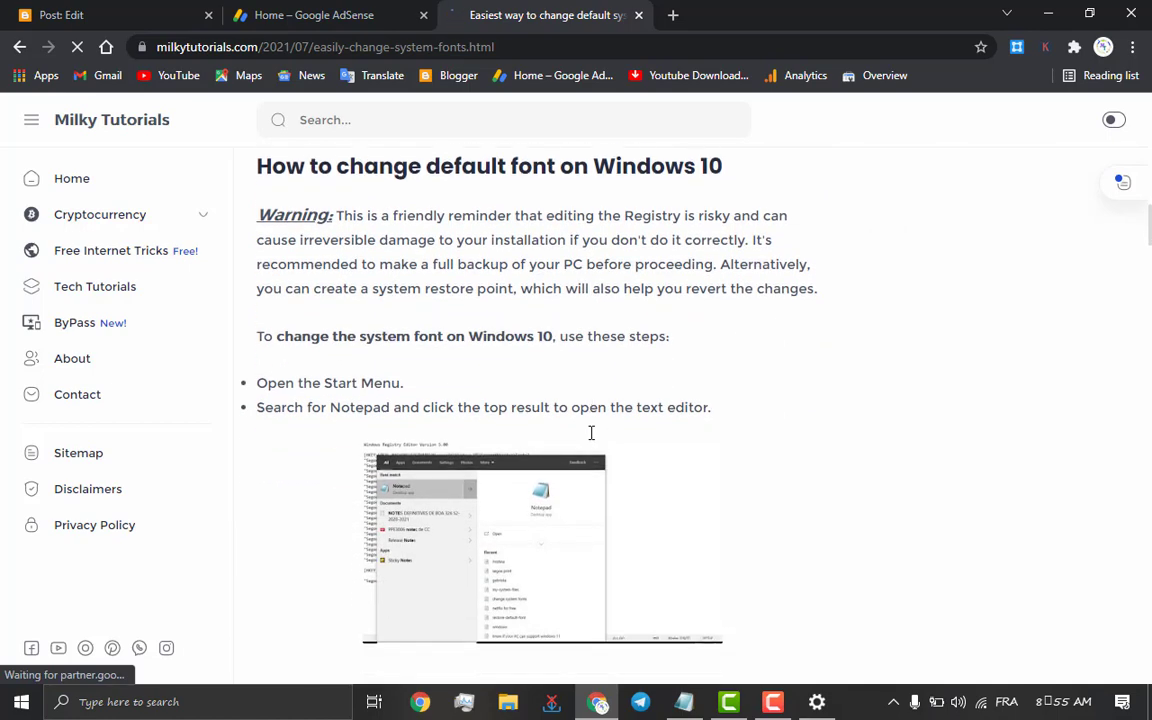
scroll(591, 432, down, 3)
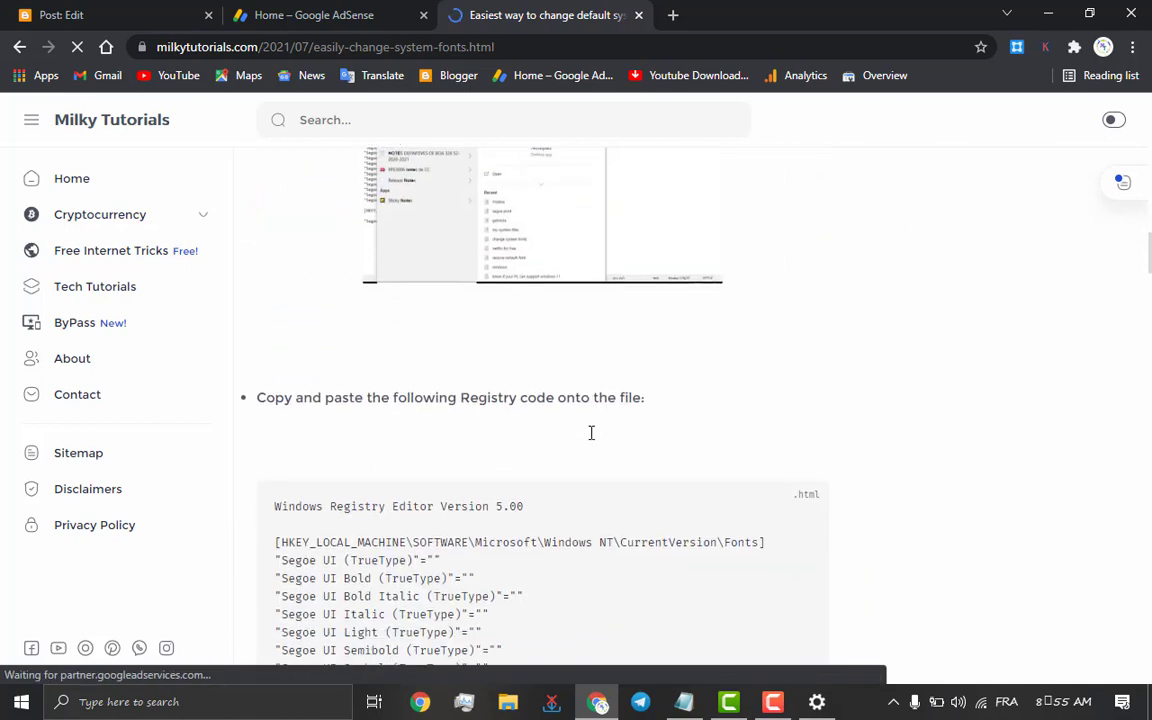
scroll(591, 432, down, 1)
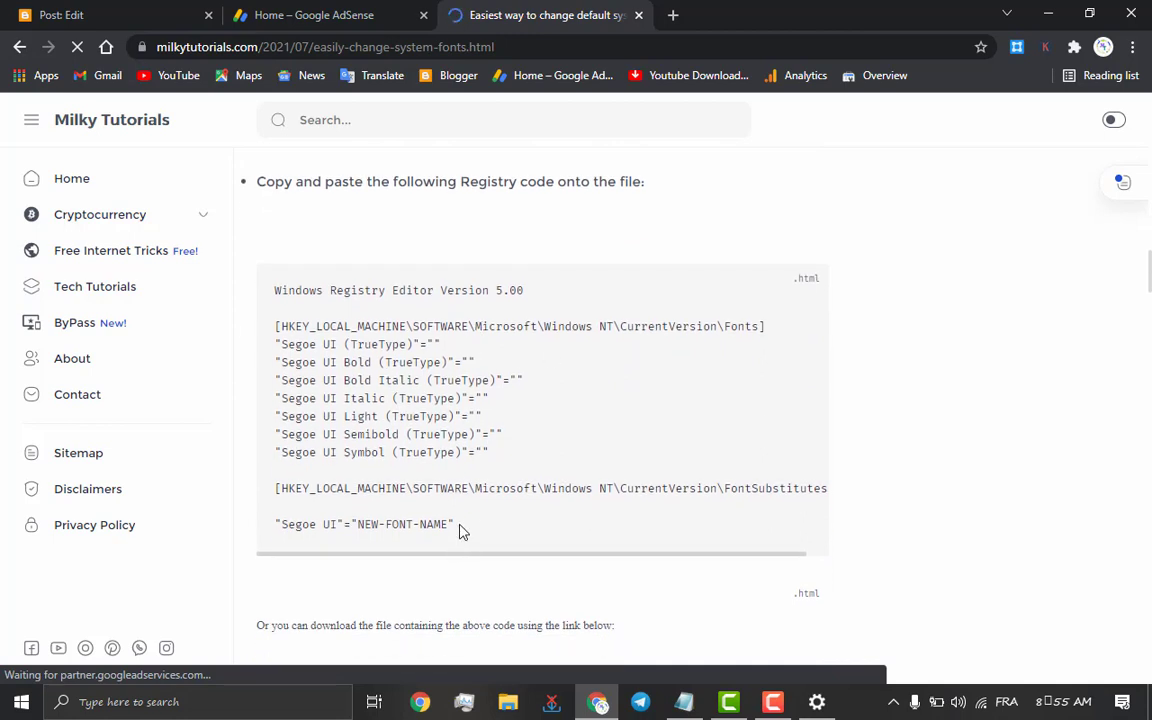
drag(465, 532, 272, 289)
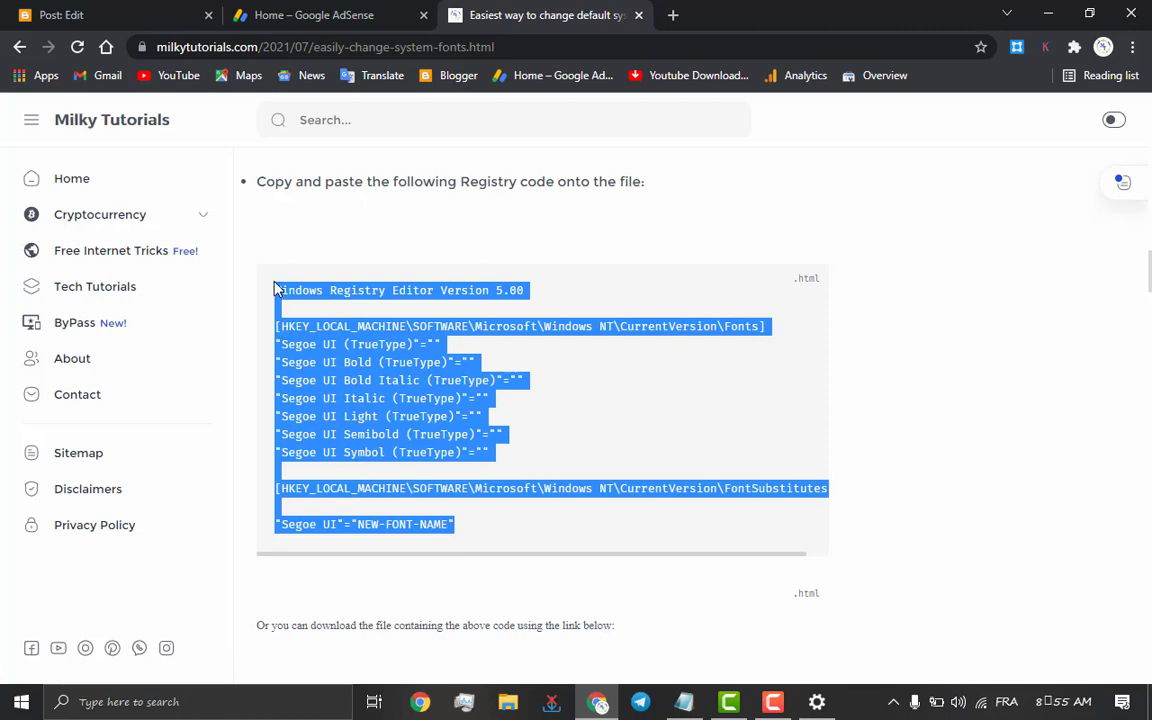
right_click(324, 369)
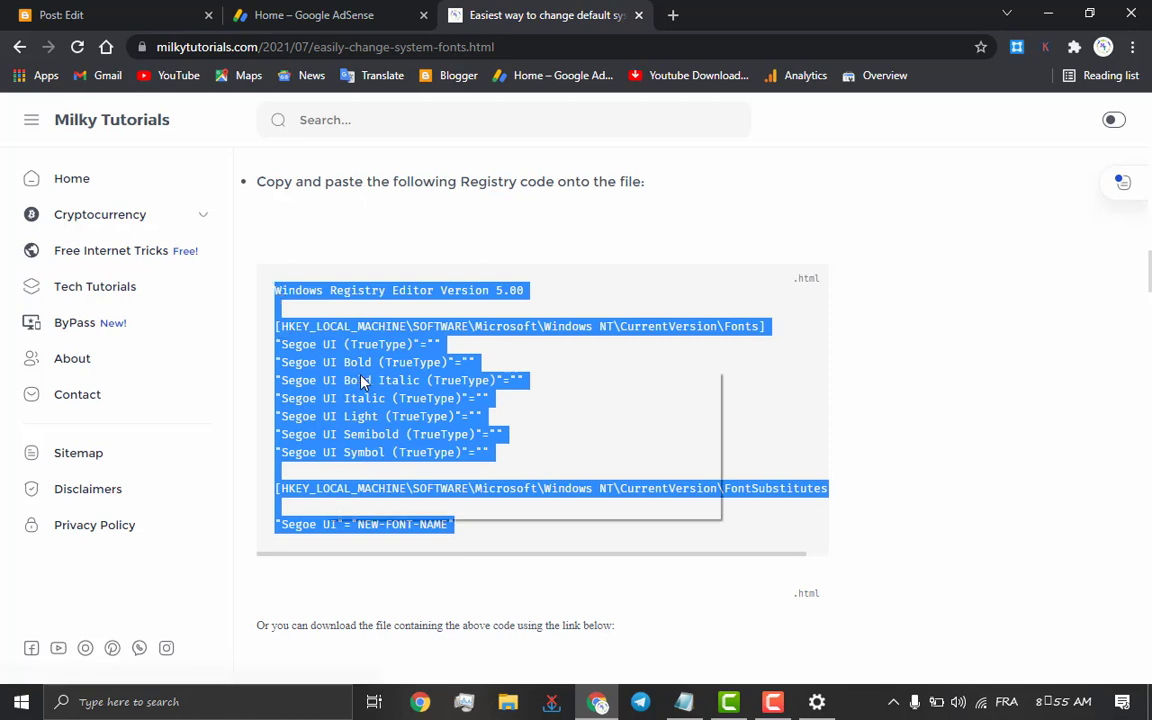
click(369, 383)
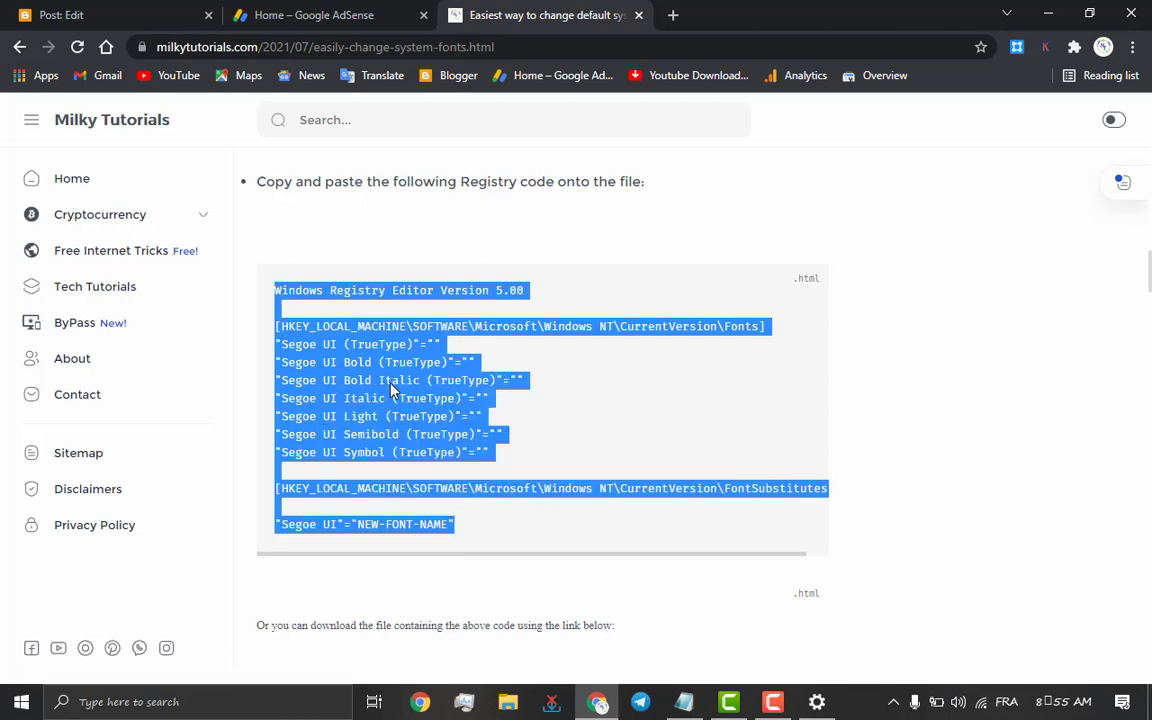
click(684, 700)
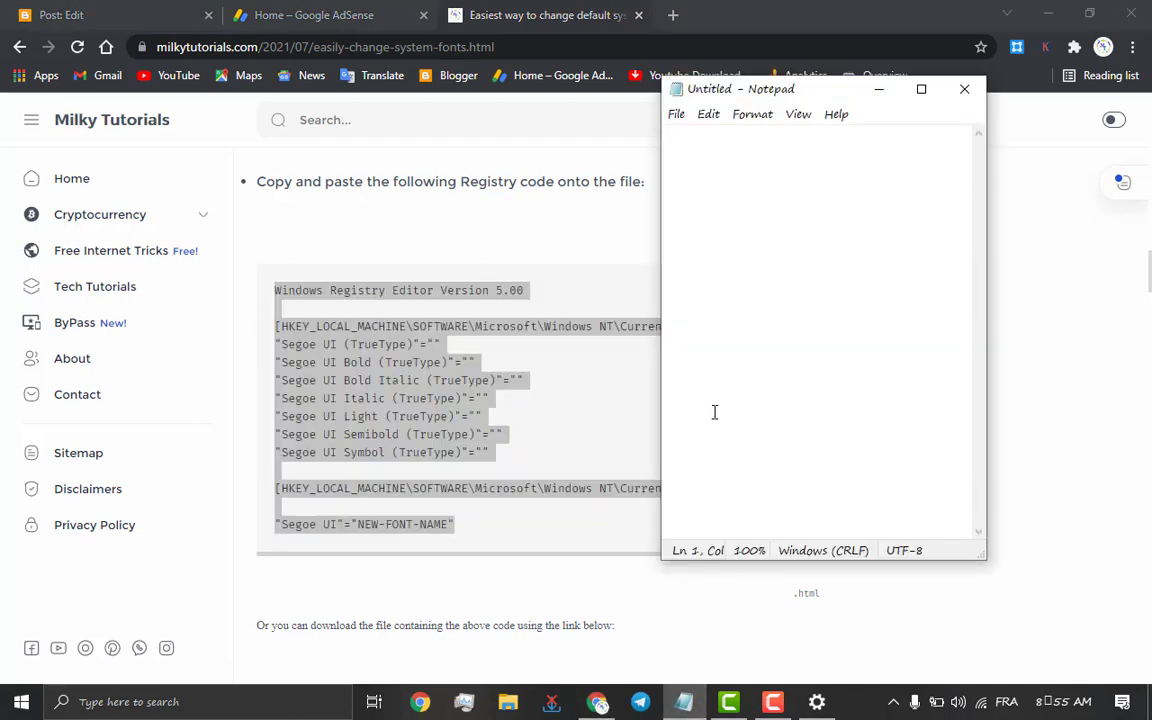
key(ctrl+v)
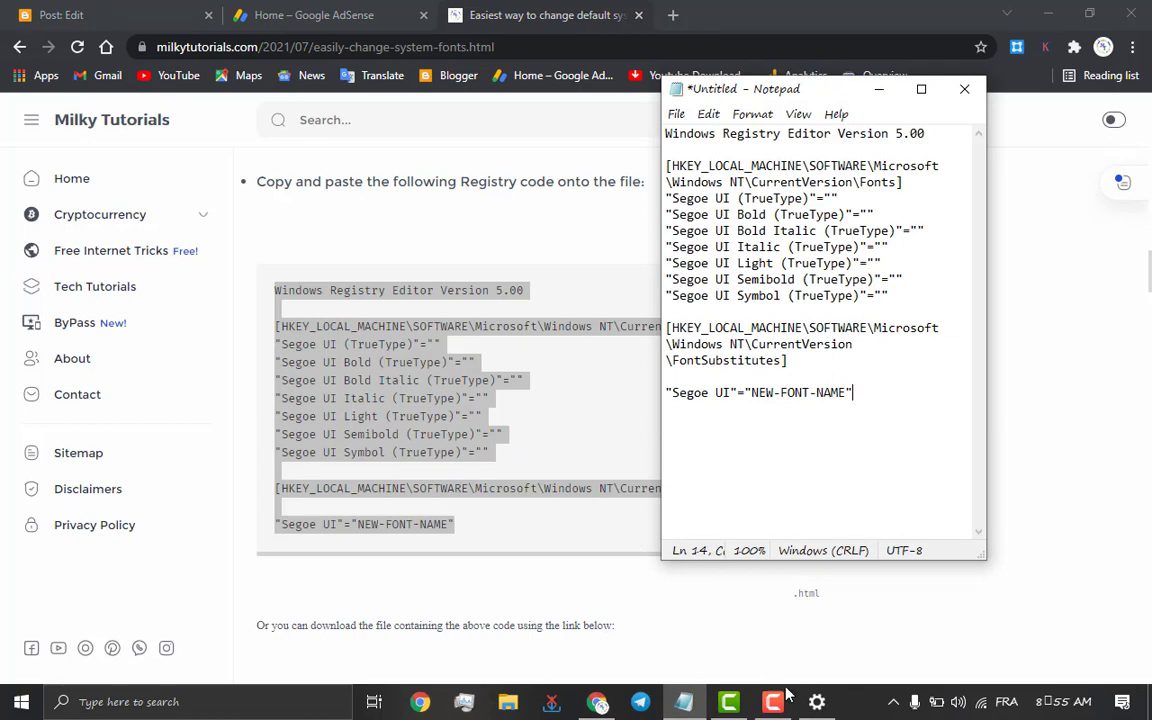
Step: Check the font name in the Settings font list and replace NEW-FONT-NAME in the Notepad code with Century
click(816, 703)
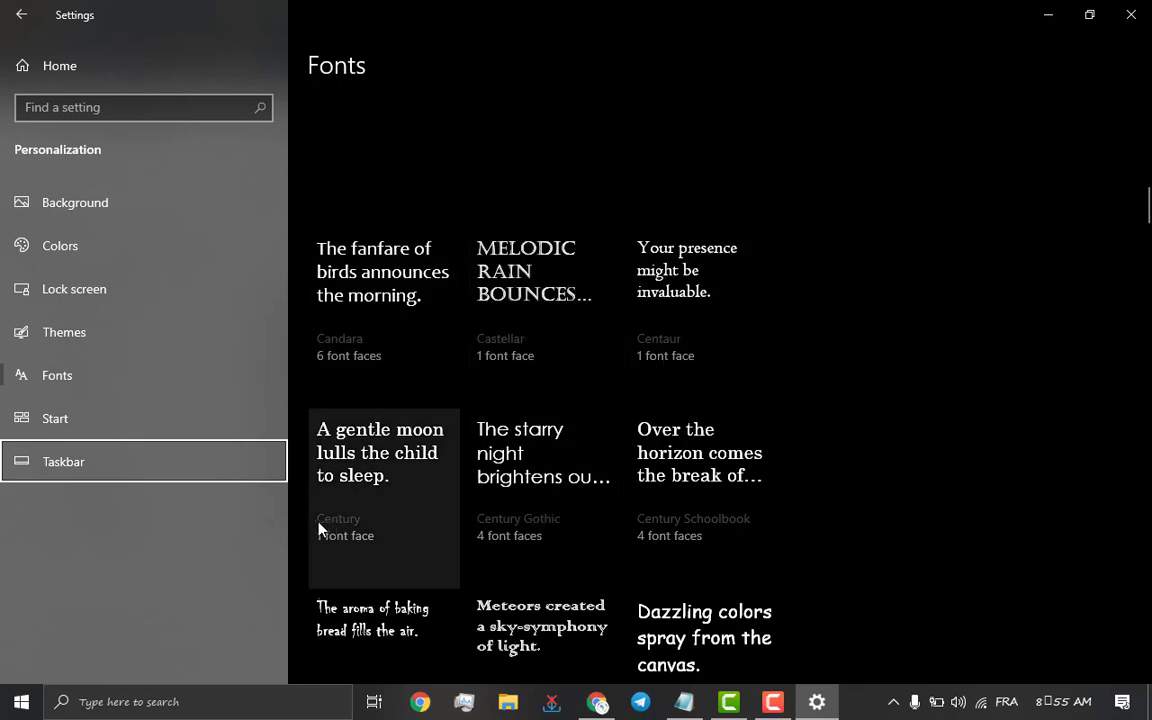
click(684, 701)
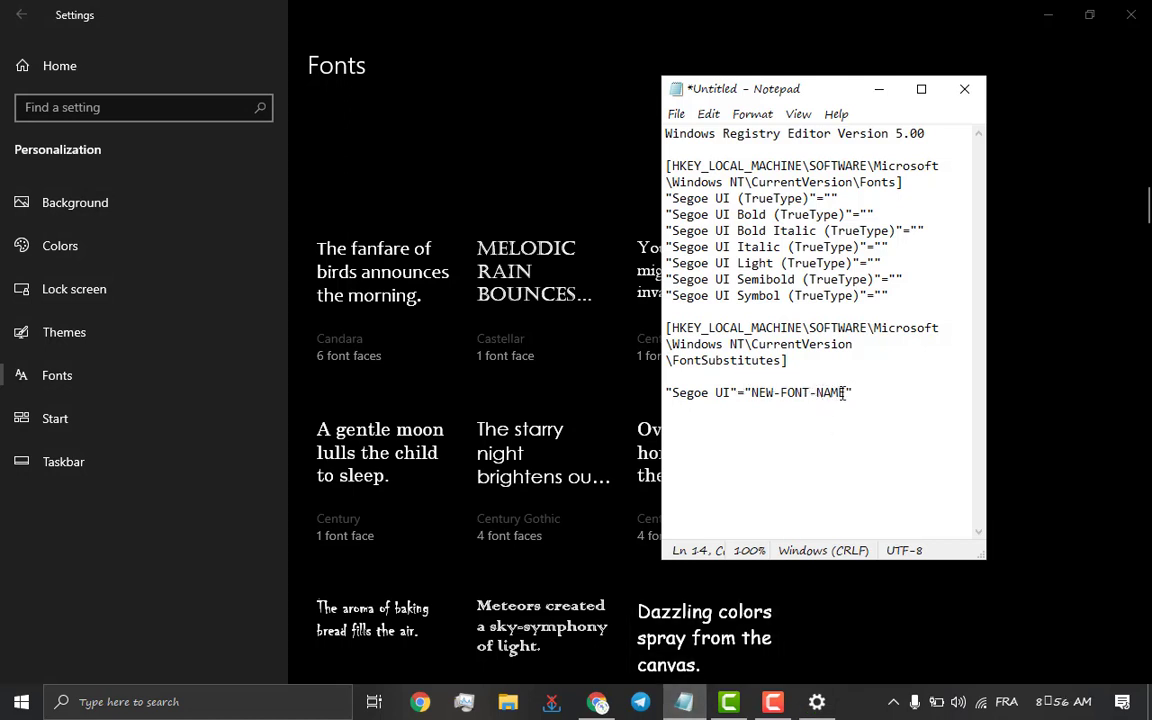
key(shift+Left)
key(shift+Left)
key(shift+Left)
key(shift+Left)
key(shift+Left)
key(shift+Left)
key(shift+Left)
key(shift+Left)
key(shift+Left)
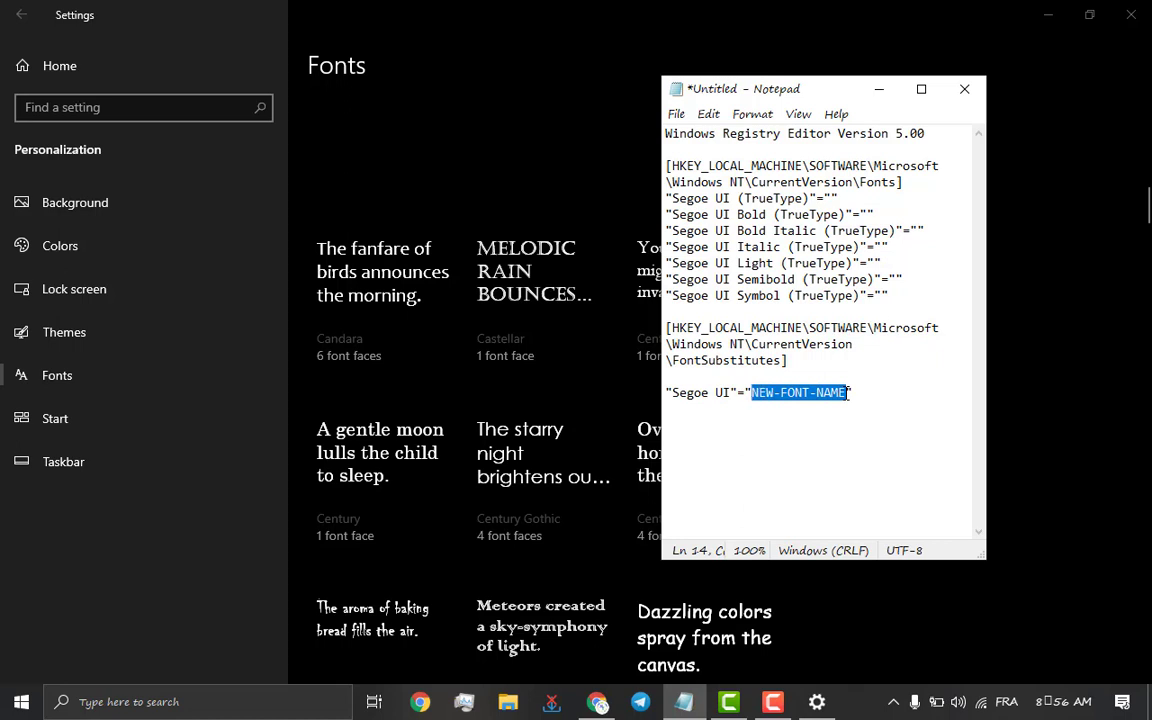
text(Century)
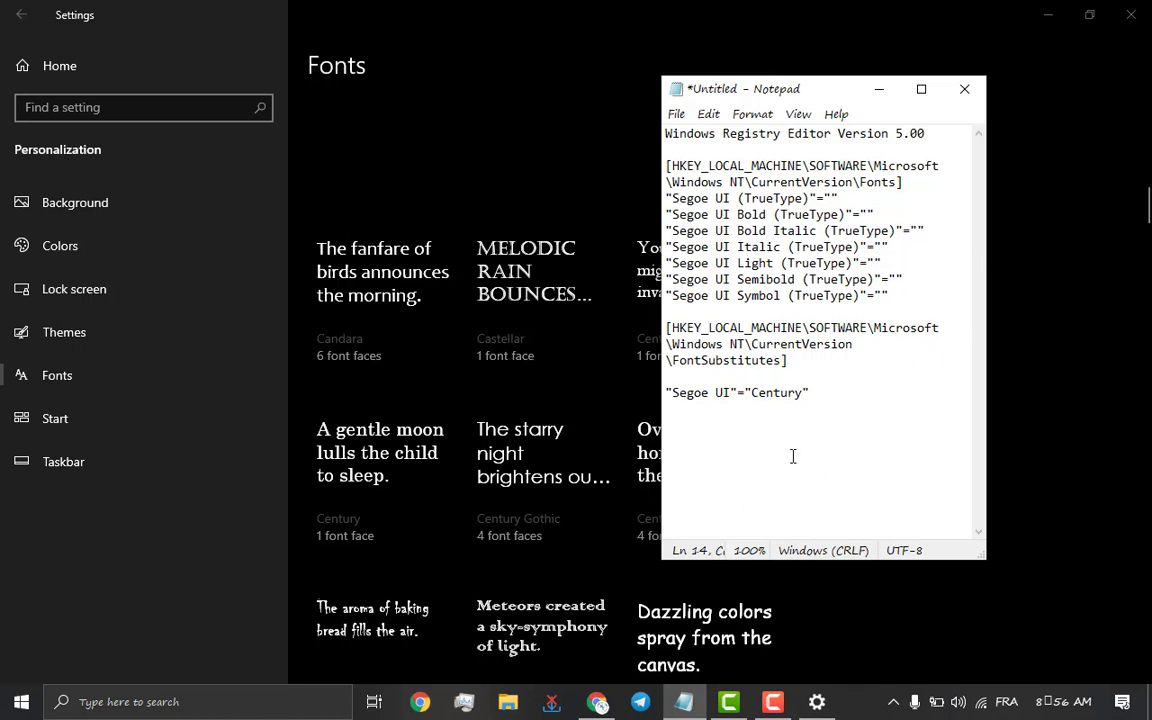
Step: Save the Notepad document in the Documents\fonts folder under the name century with the file type All Files
click(676, 114)
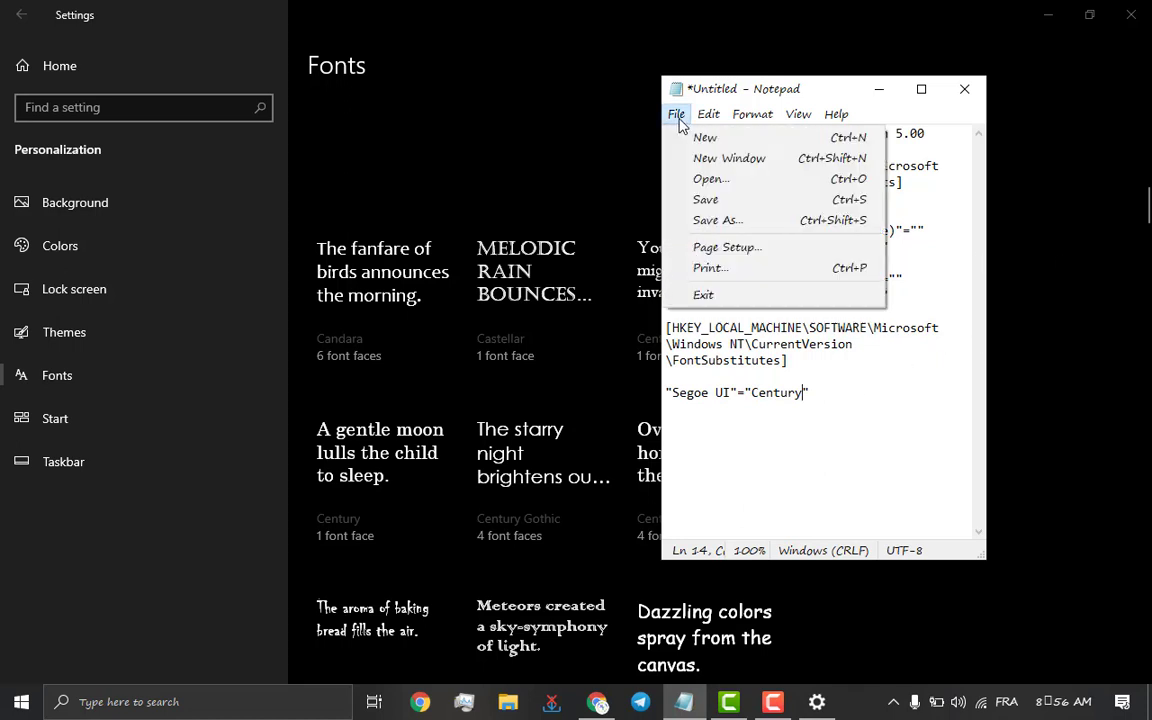
click(726, 220)
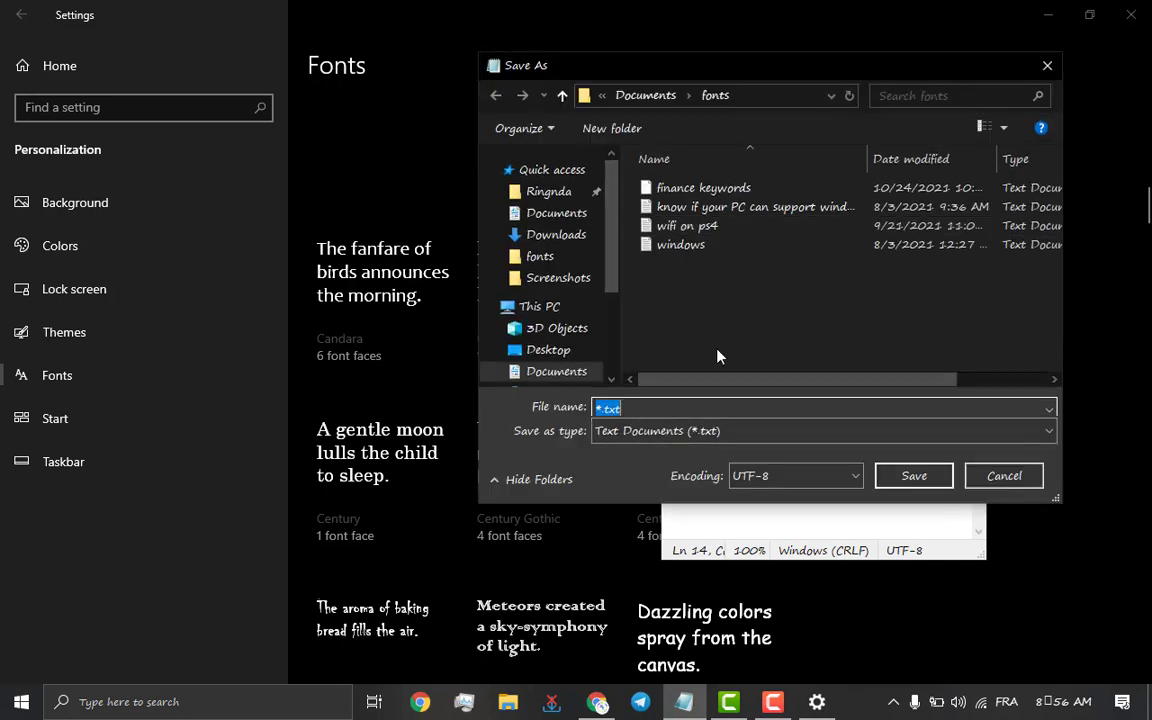
click(774, 432)
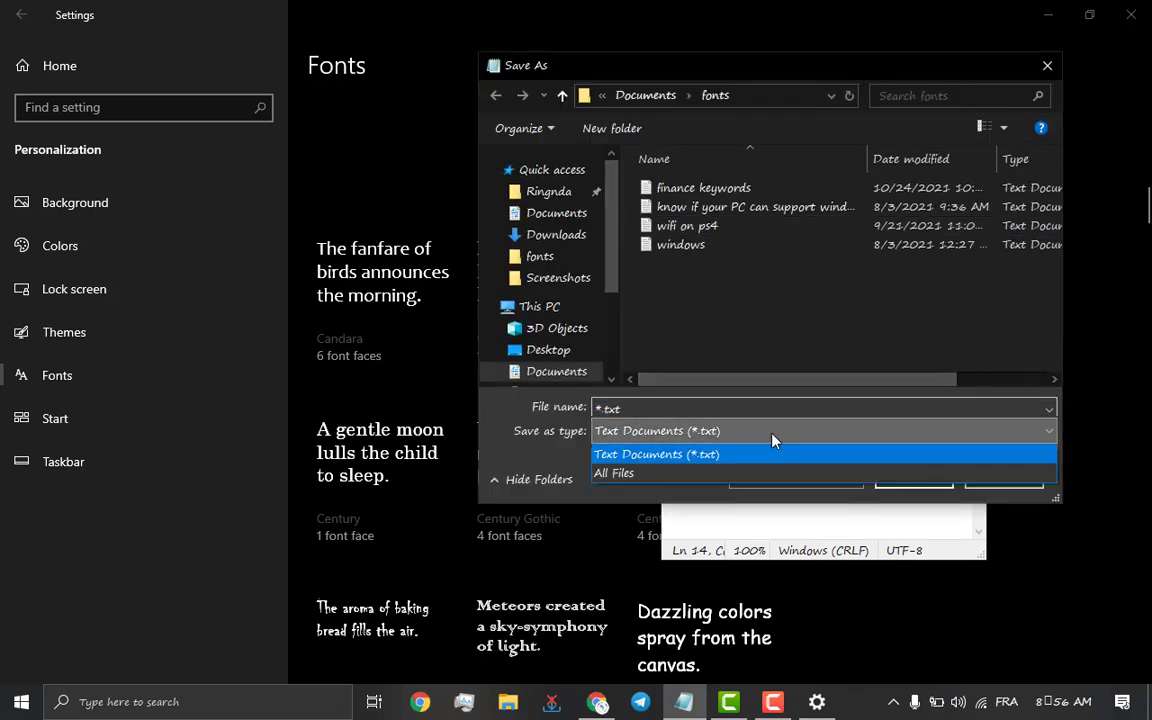
click(678, 474)
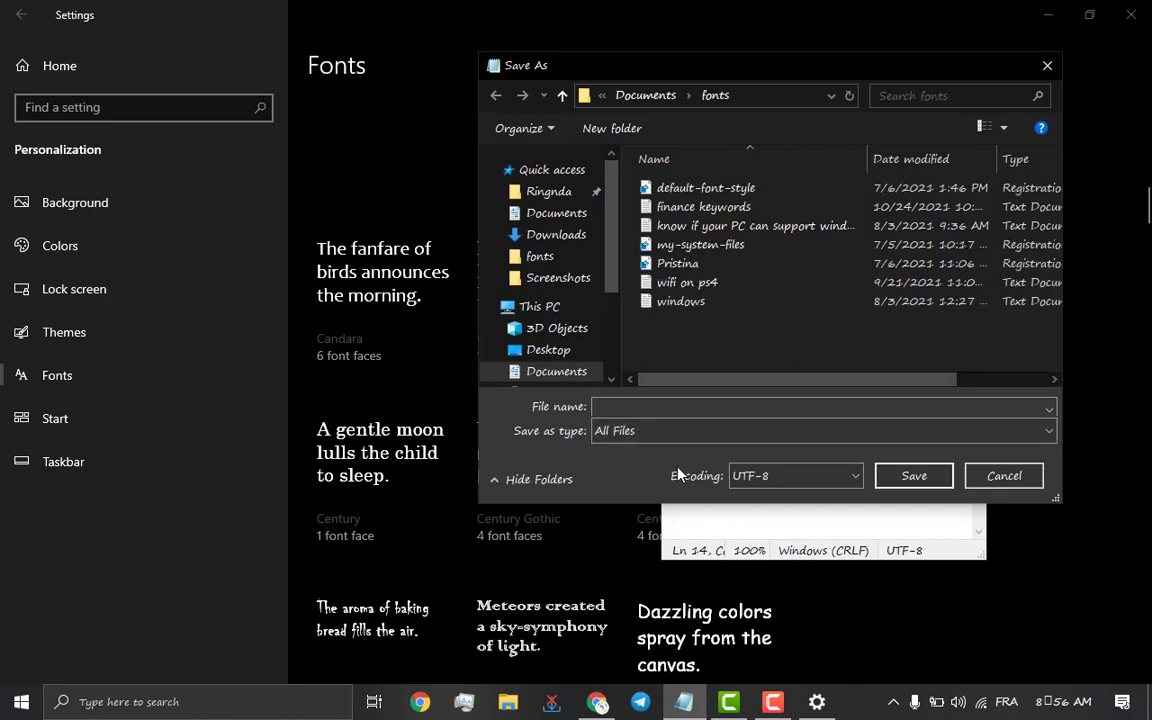
click(683, 405)
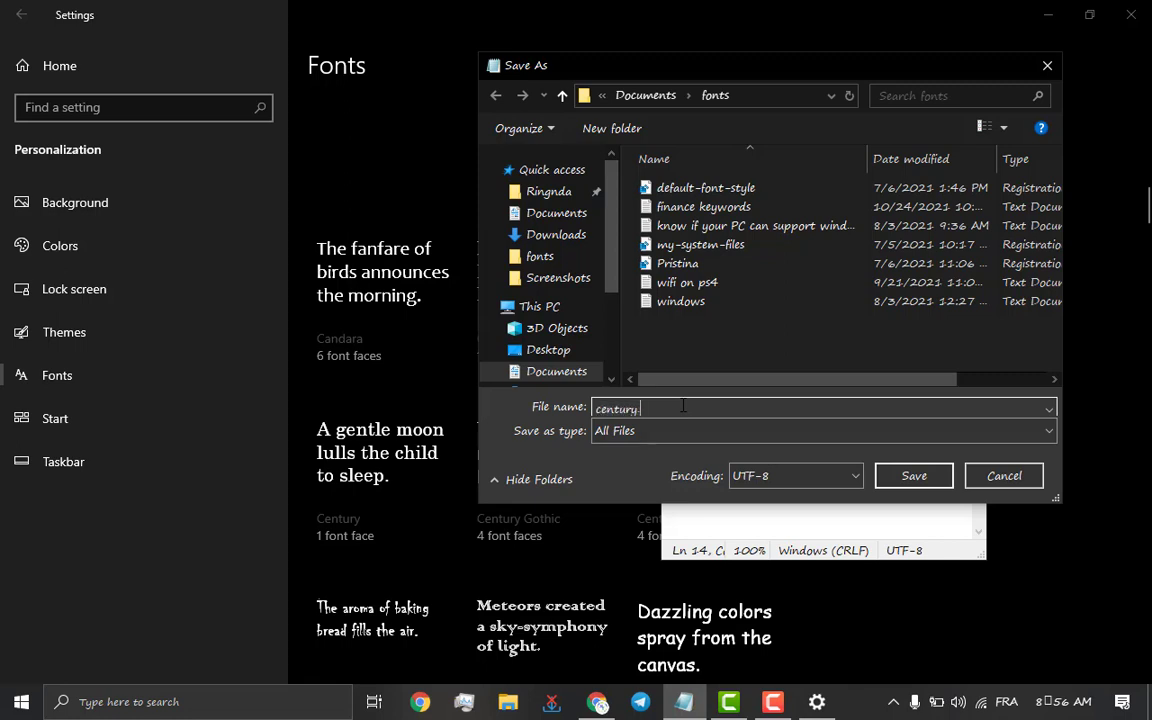
click(912, 478)
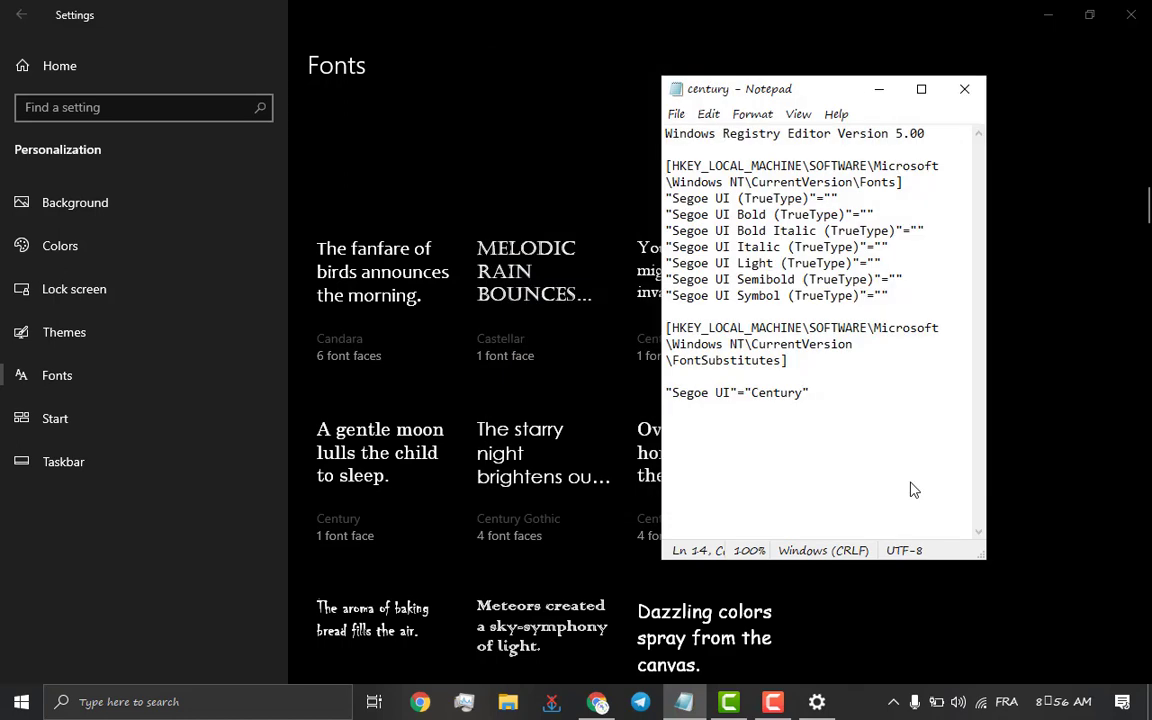
Step: Minimize the Notepad window and open the Documents\fonts folder in File Explorer
click(878, 95)
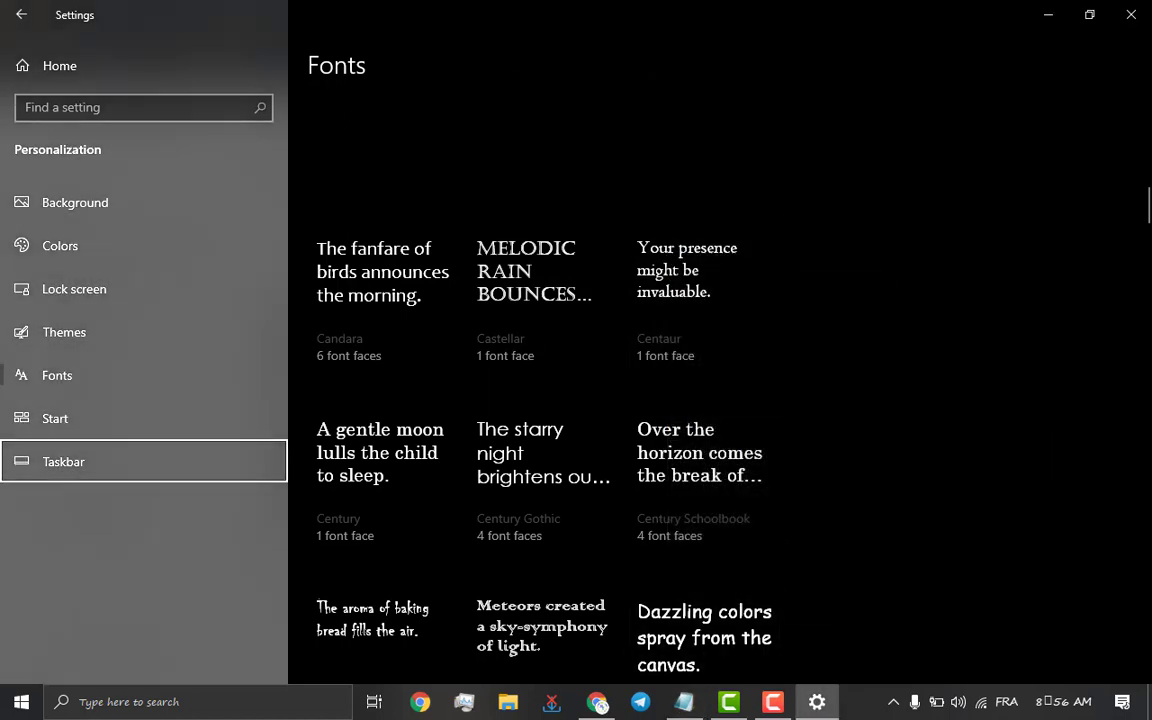
click(505, 706)
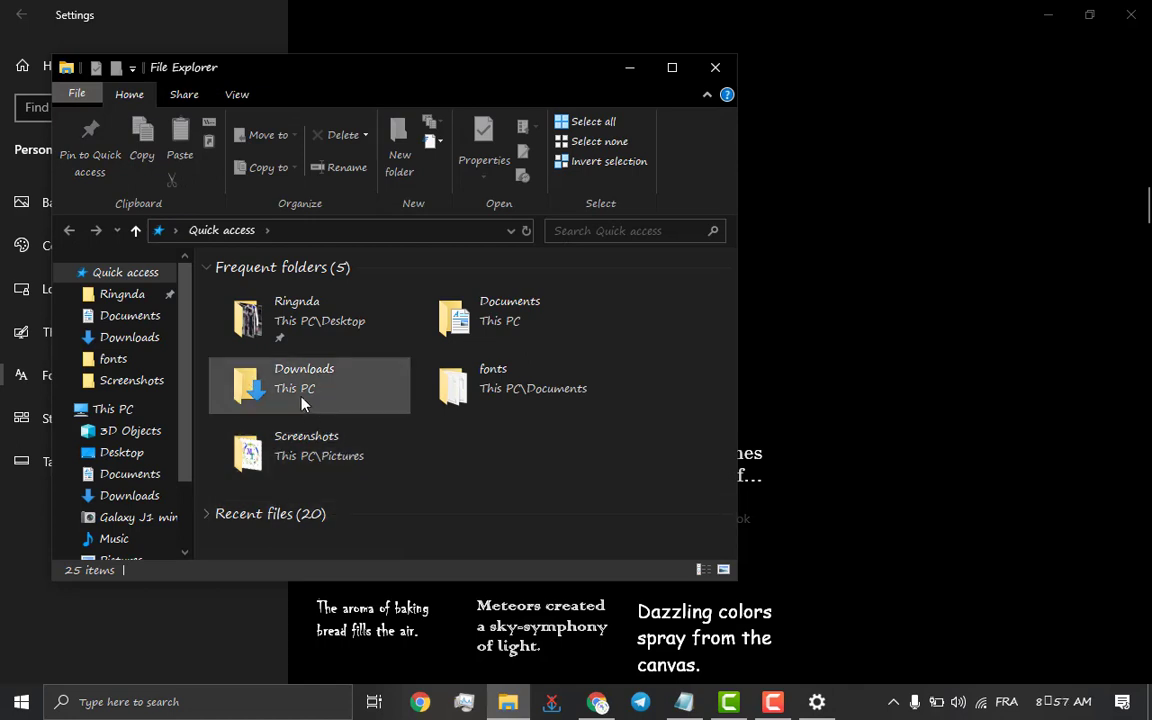
click(459, 320)
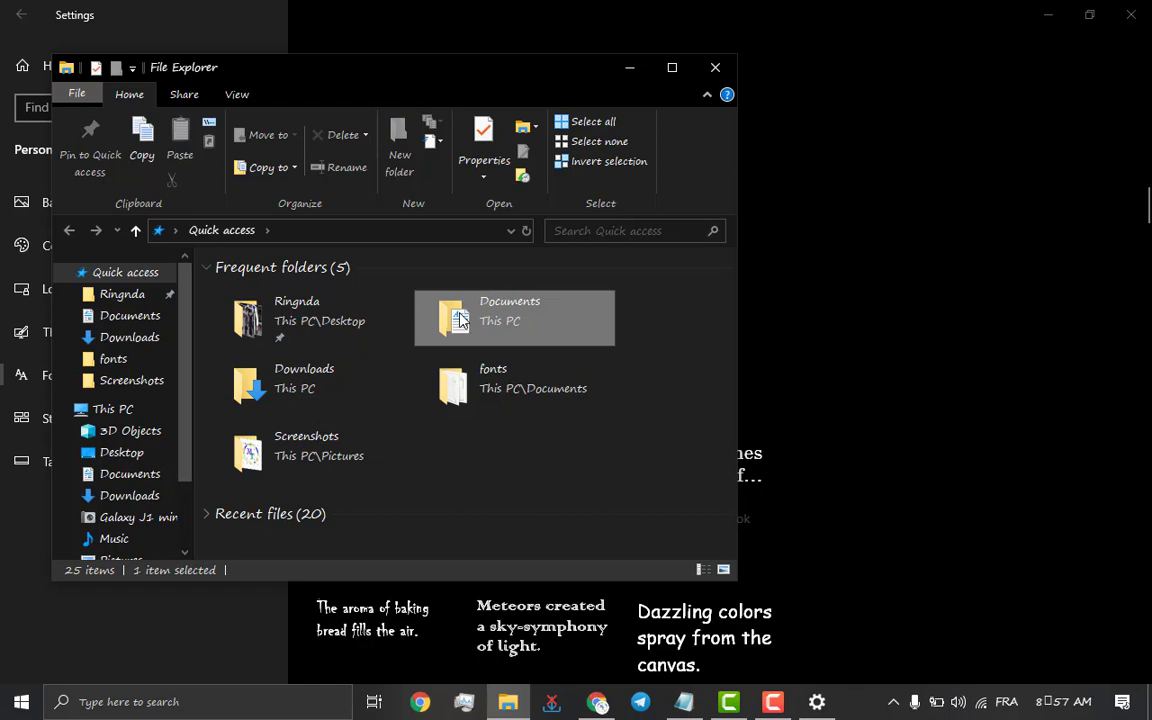
double_click(459, 320)
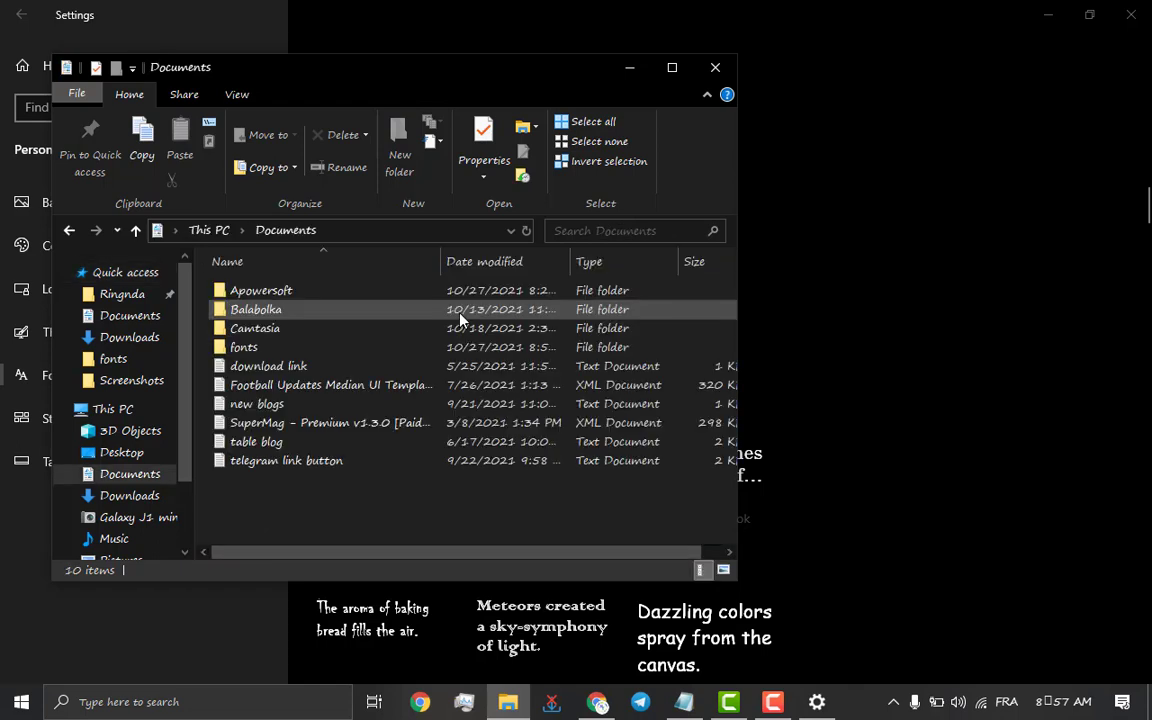
double_click(234, 349)
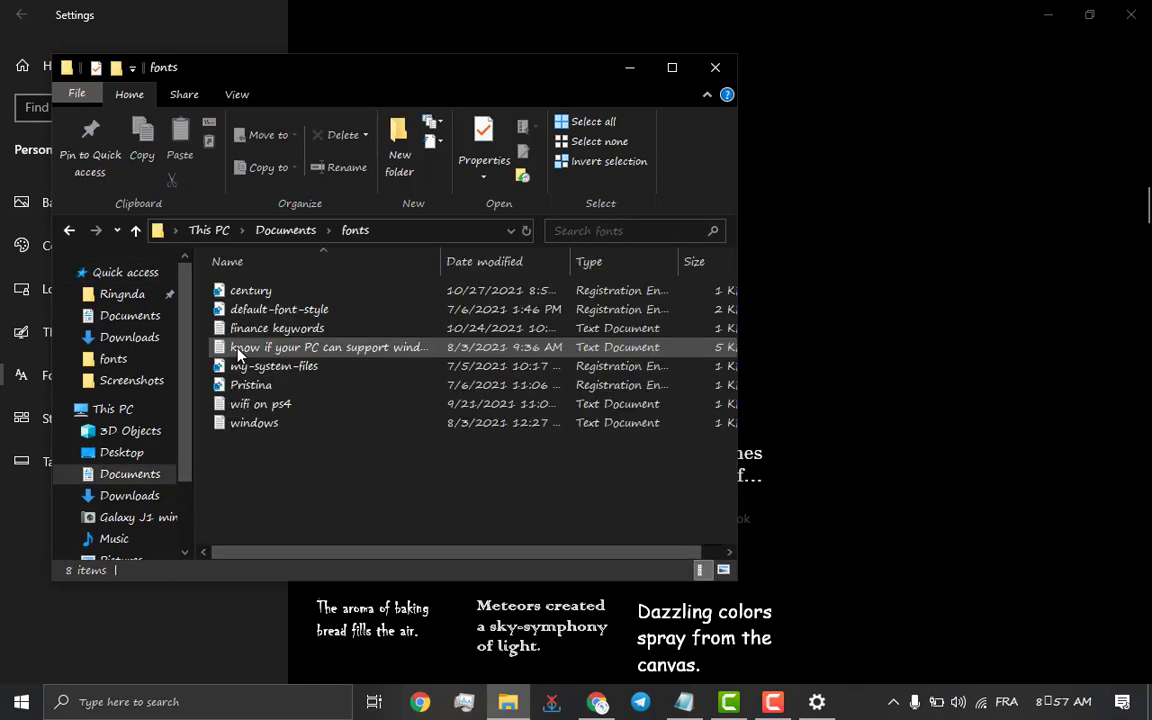
Step: Merge the century registration file into the Windows registry, accepting the warning and closing the message
click(236, 294)
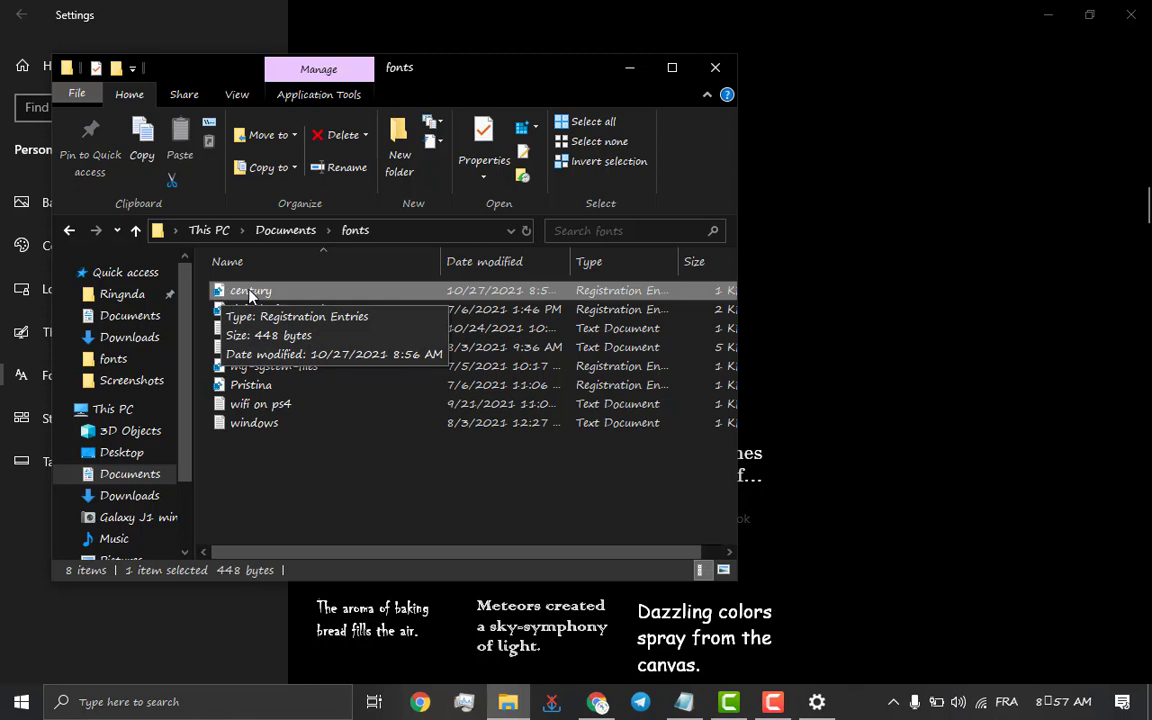
click(257, 293)
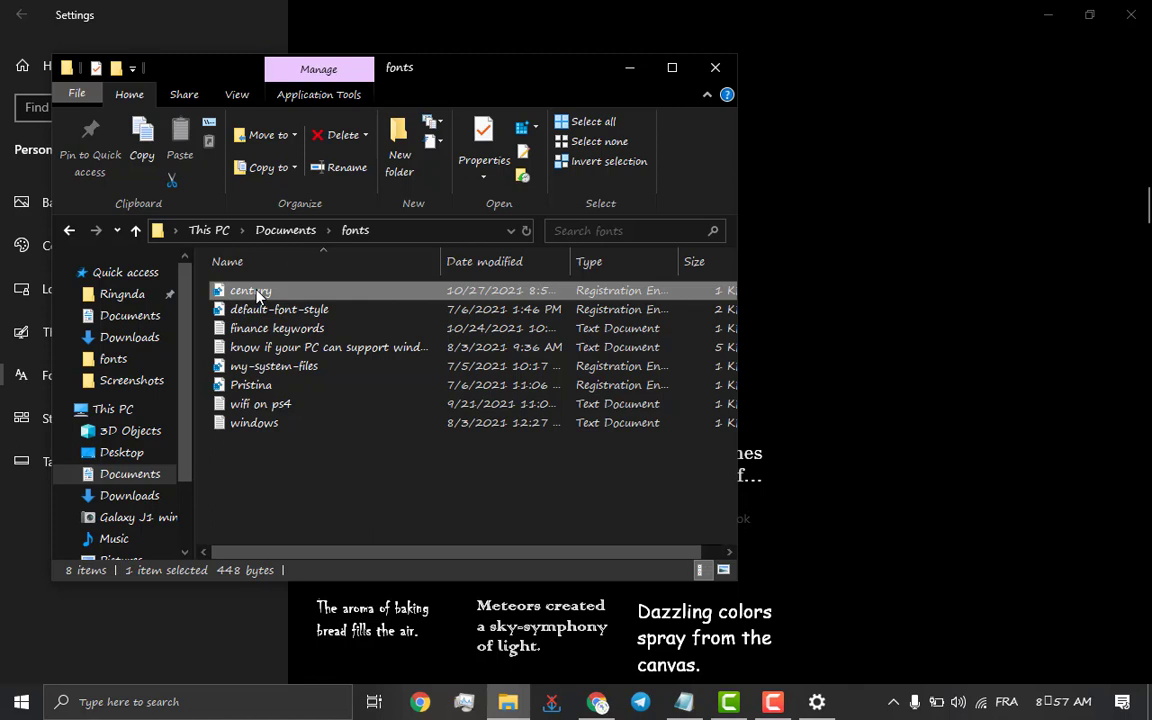
right_click(257, 291)
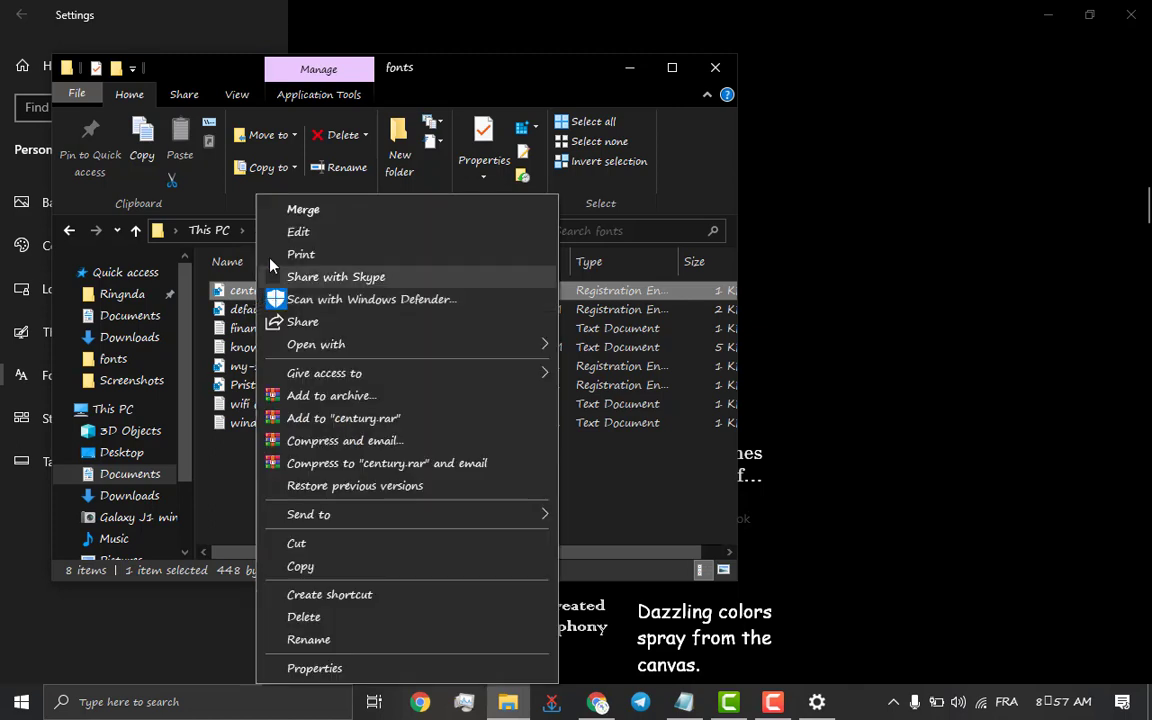
click(315, 211)
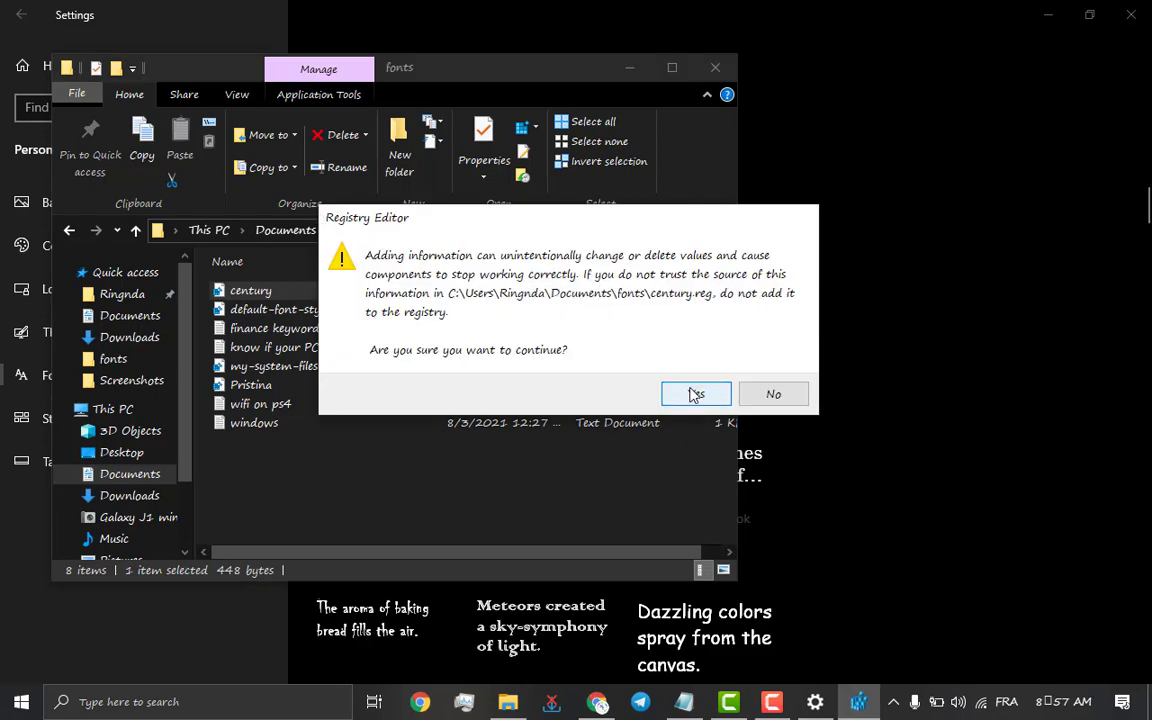
click(693, 395)
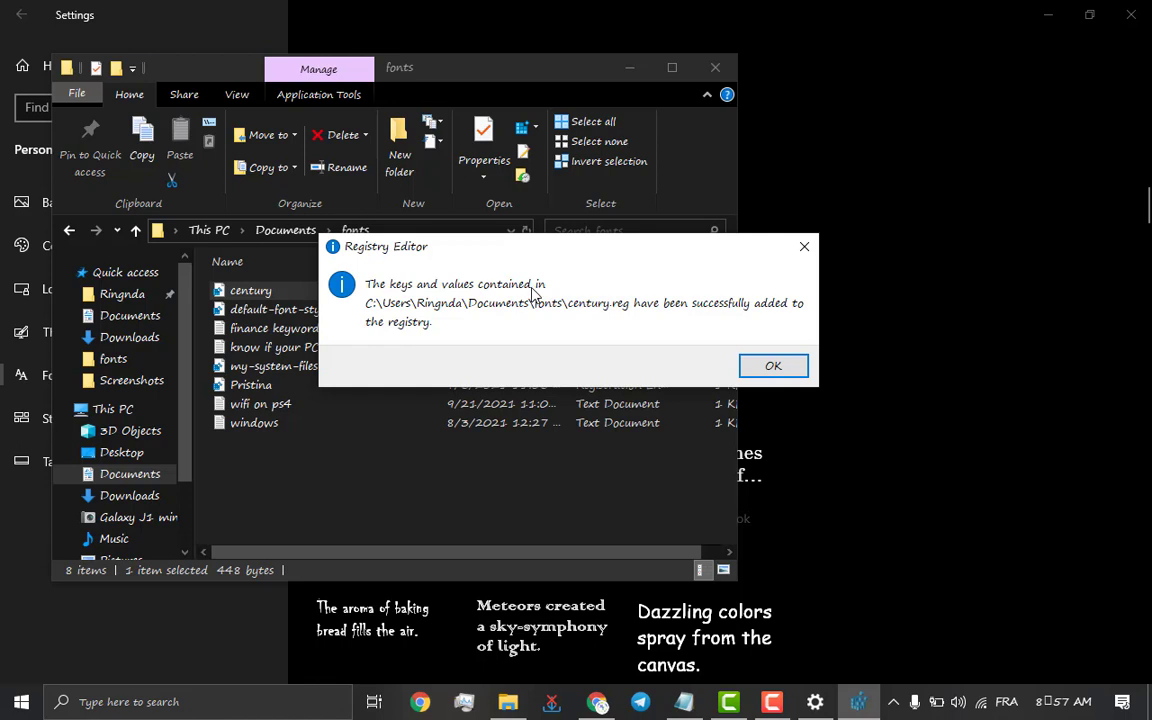
click(760, 366)
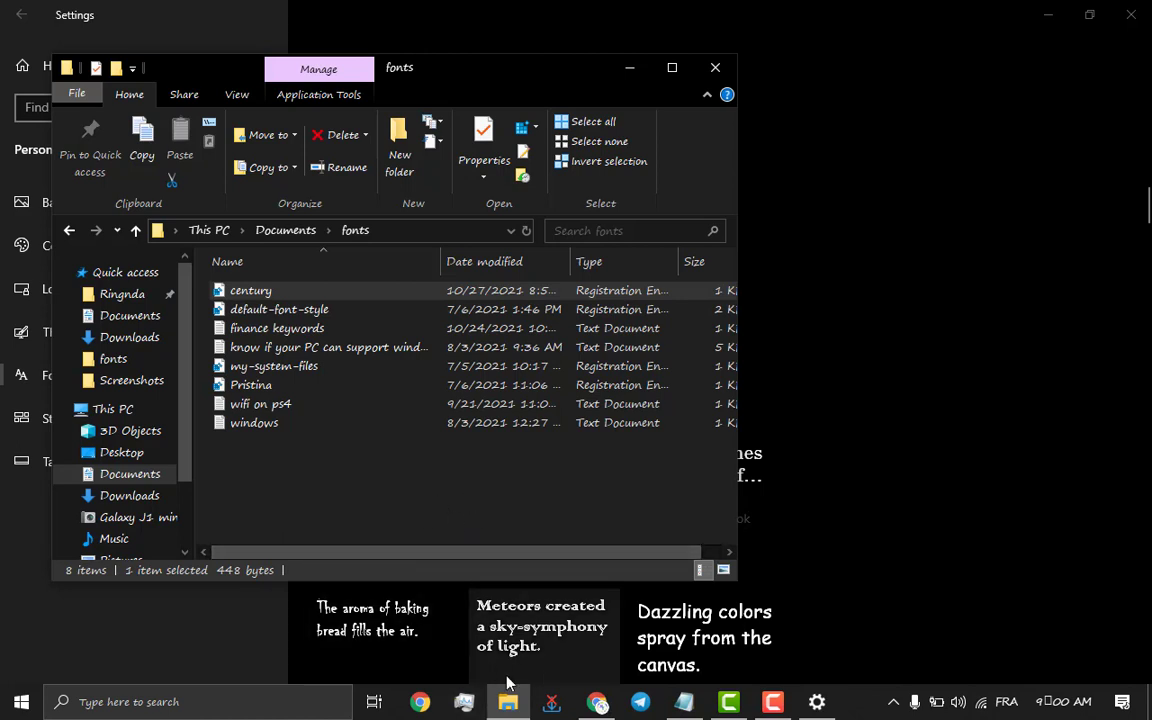
Step: Return to the Milky Tutorials article in the browser and examine the Registry code under "Undo settings with Registry"
click(598, 702)
double_click(532, 464)
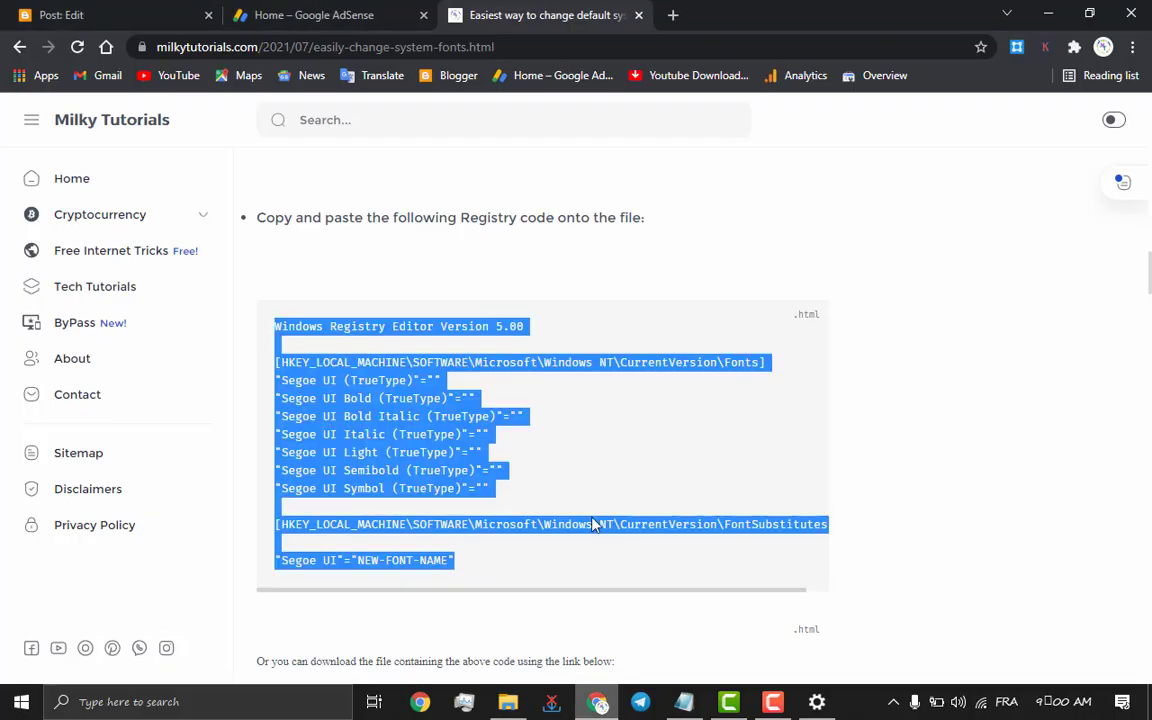
scroll(570, 365, down, 5)
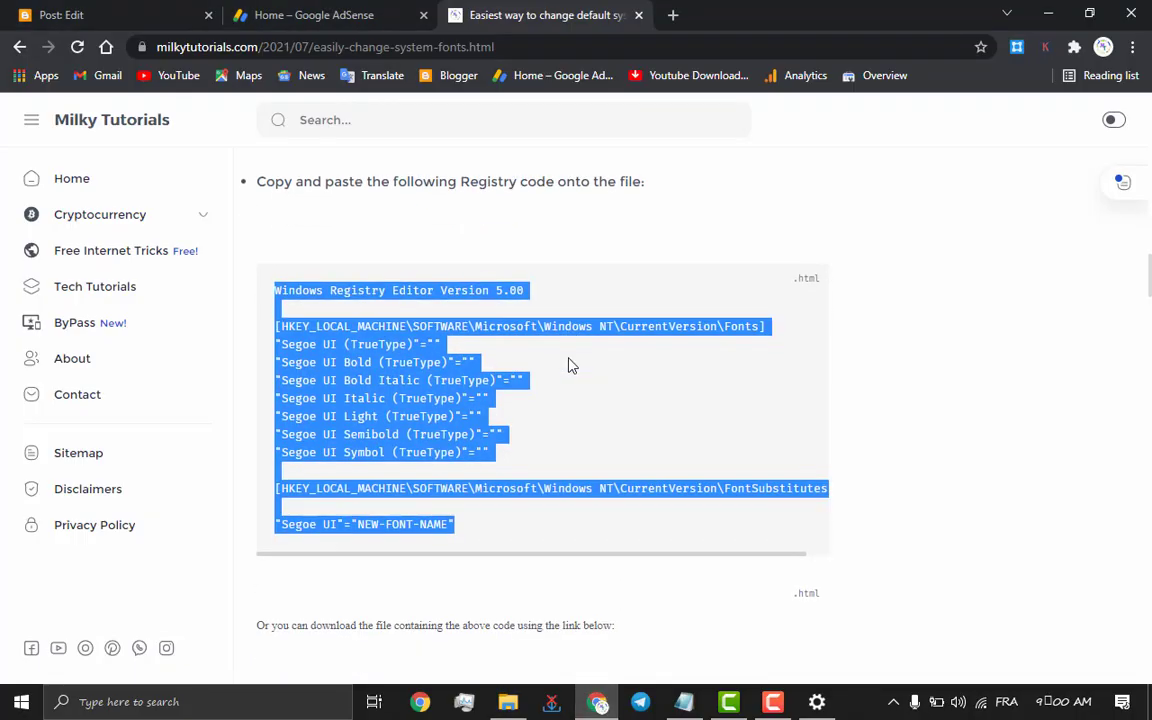
scroll(570, 365, down, 7)
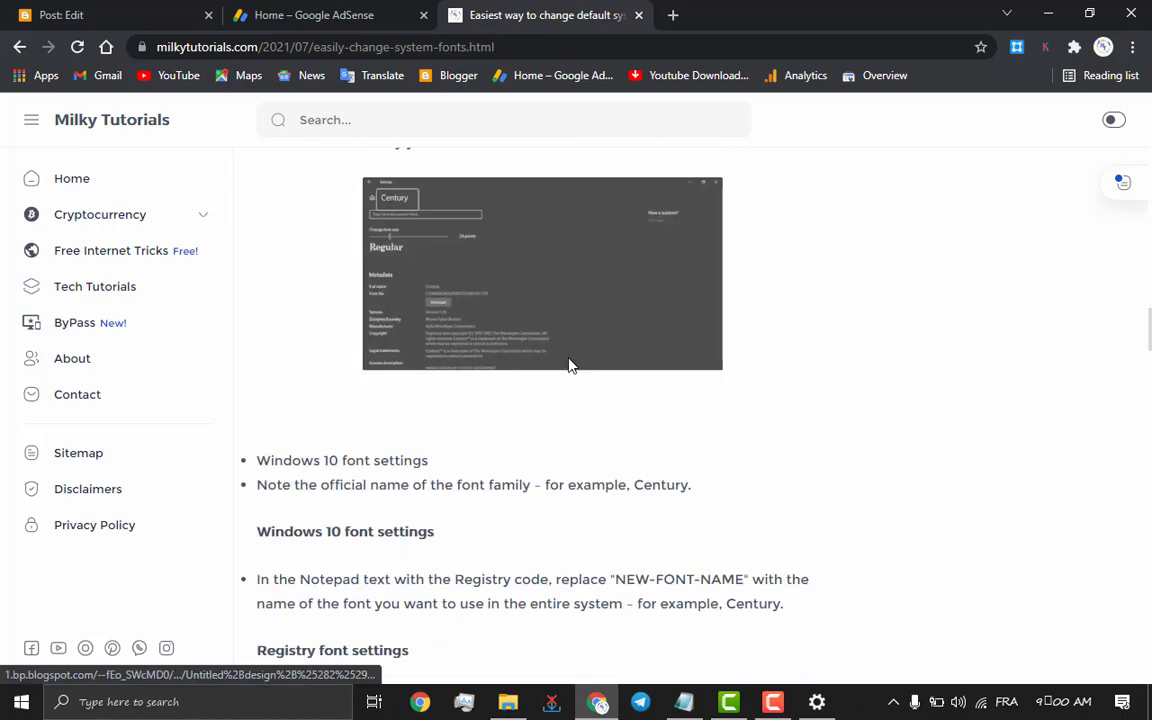
scroll(570, 365, down, 5)
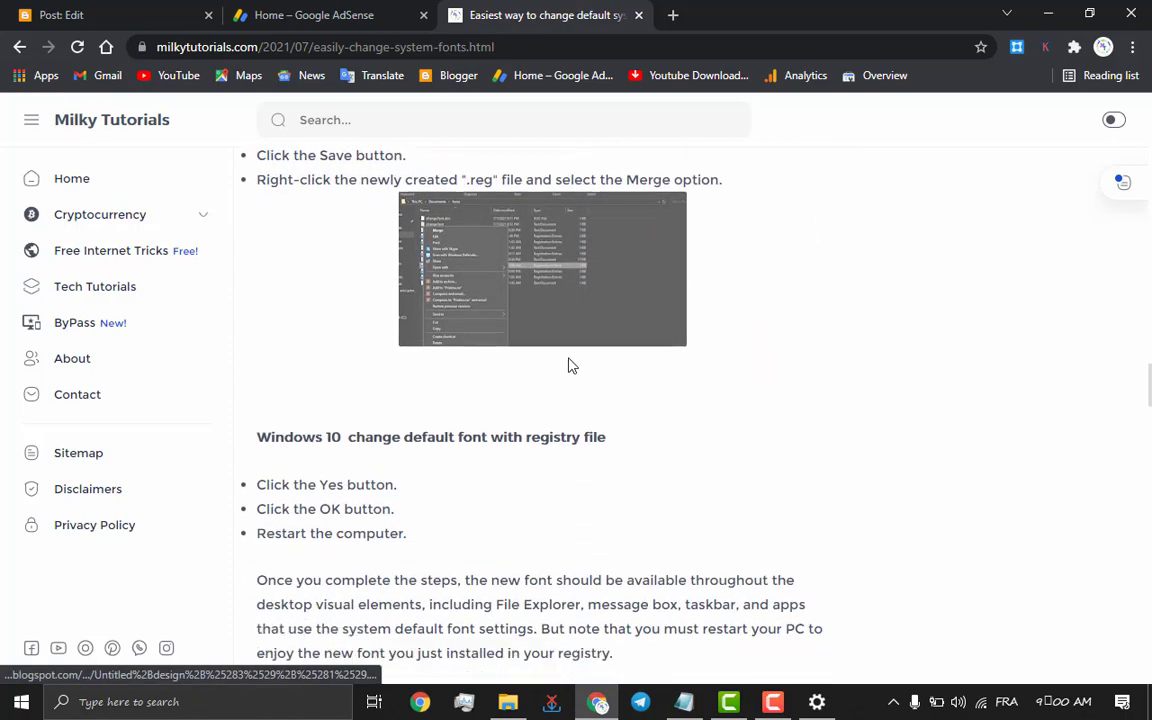
scroll(570, 365, down, 8)
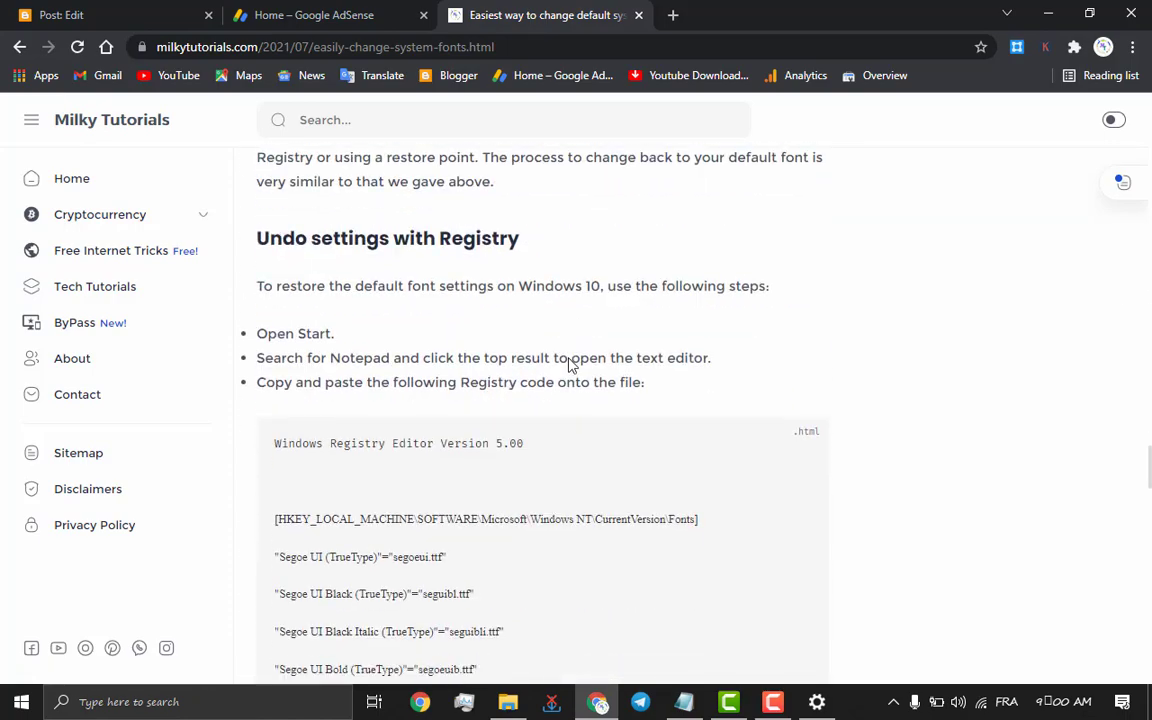
scroll(570, 365, down, 2)
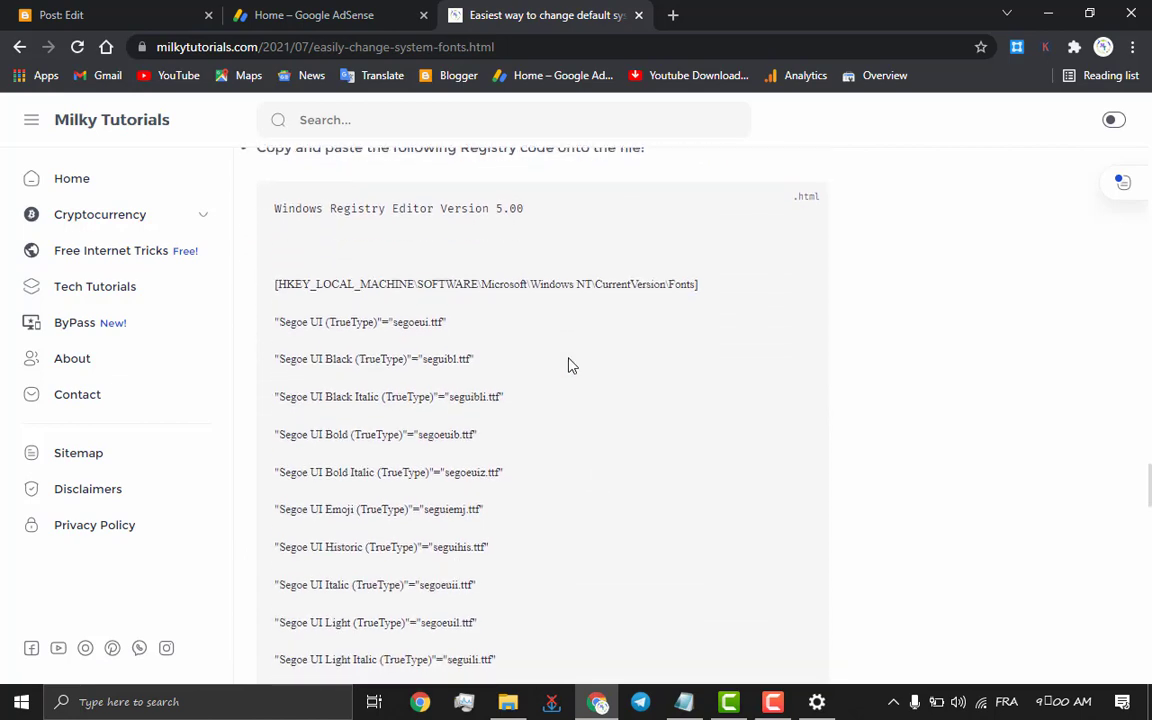
scroll(570, 365, down, 2)
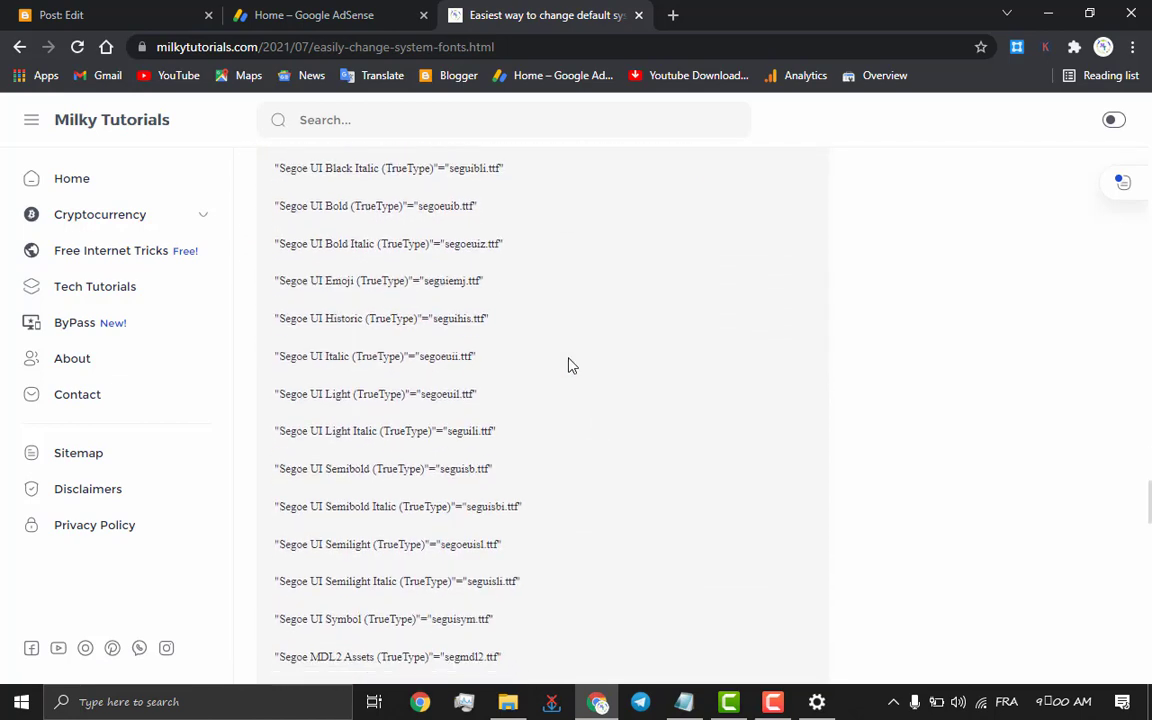
scroll(570, 365, down, 2)
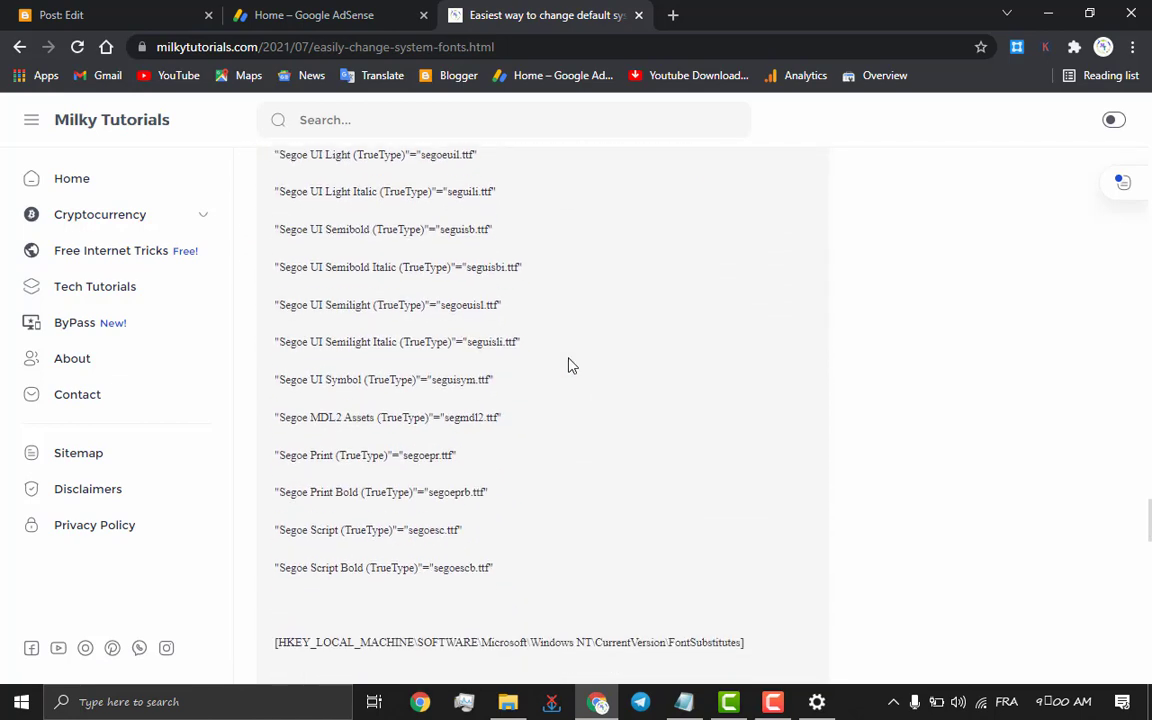
scroll(570, 365, up, 5)
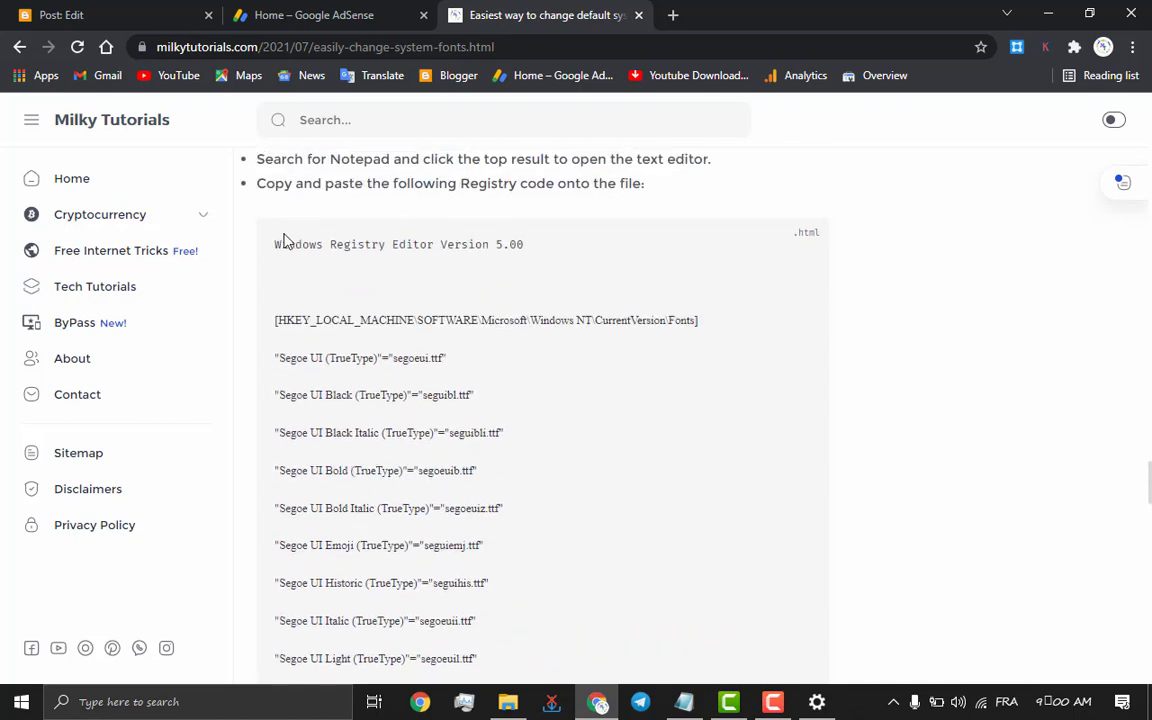
Step: Copy the full restore code block, from "Windows Registry Editor Version 5.00" through the final "Segoe UI"=- line
drag(279, 254, 528, 600)
key(shift+Down)
key(shift+Down)
key(shift+Down)
key(shift+Down)
key(shift+Down)
key(shift+Down)
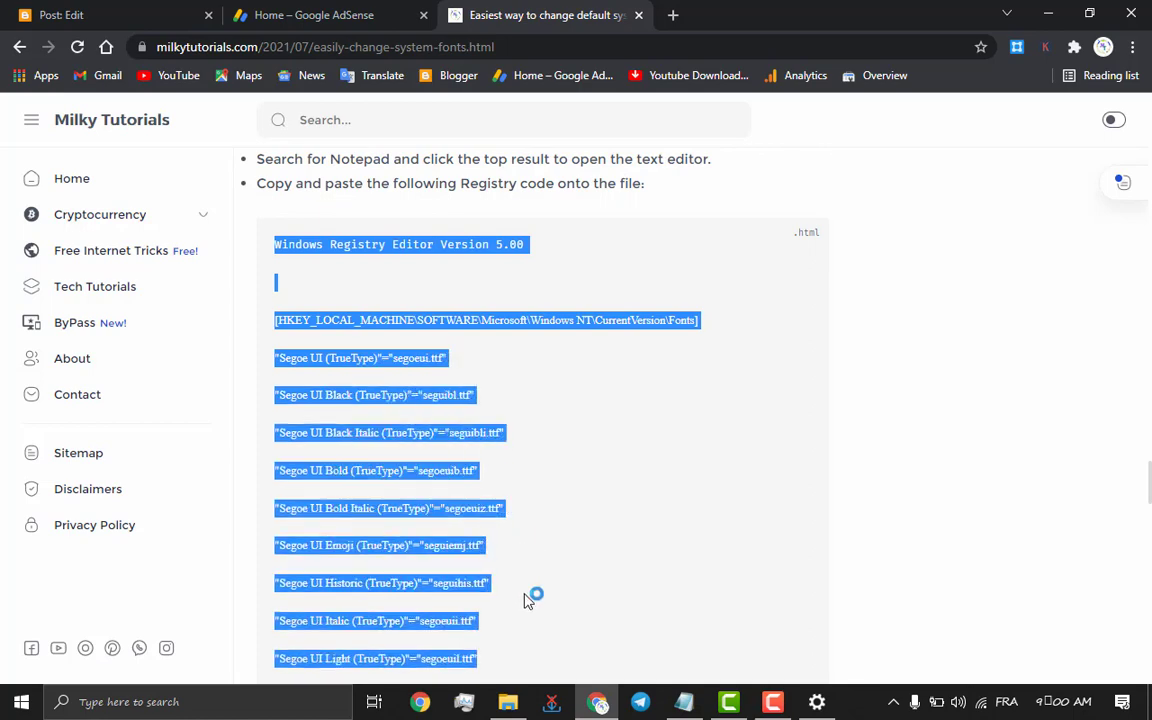
key(shift+Down)
key(shift+Down)
key(shift+Down)
key(shift+Down)
key(shift+Down)
key(shift+Down)
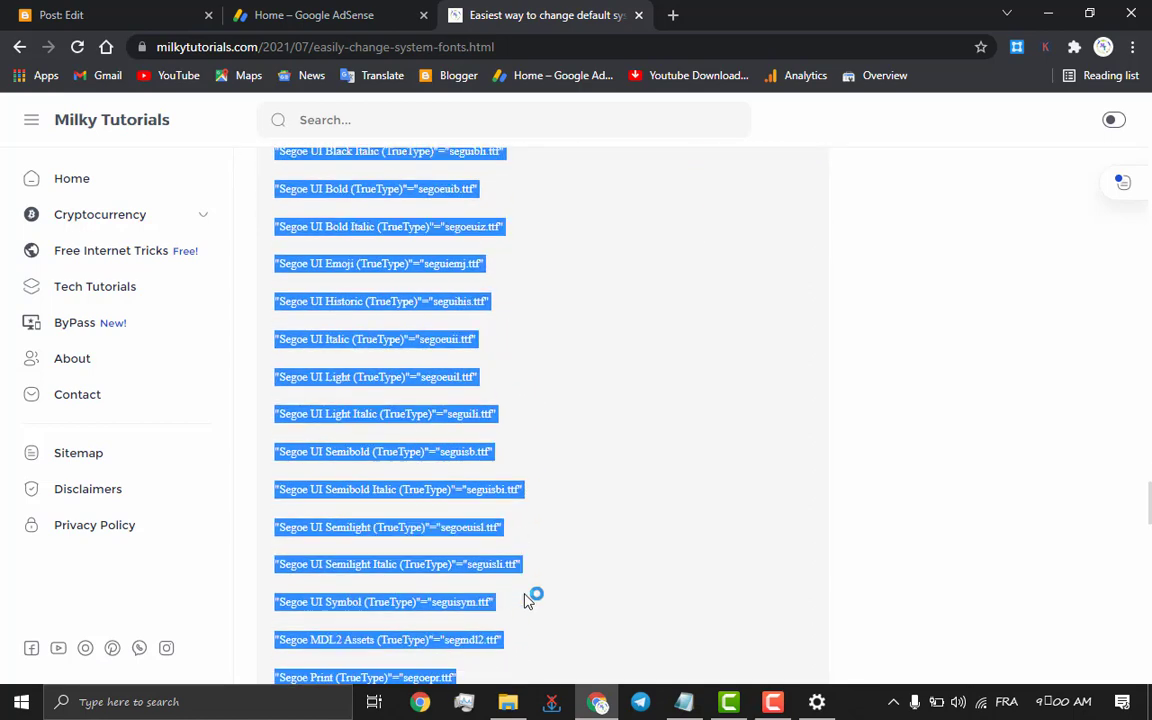
key(shift+Down)
key(shift+Down)
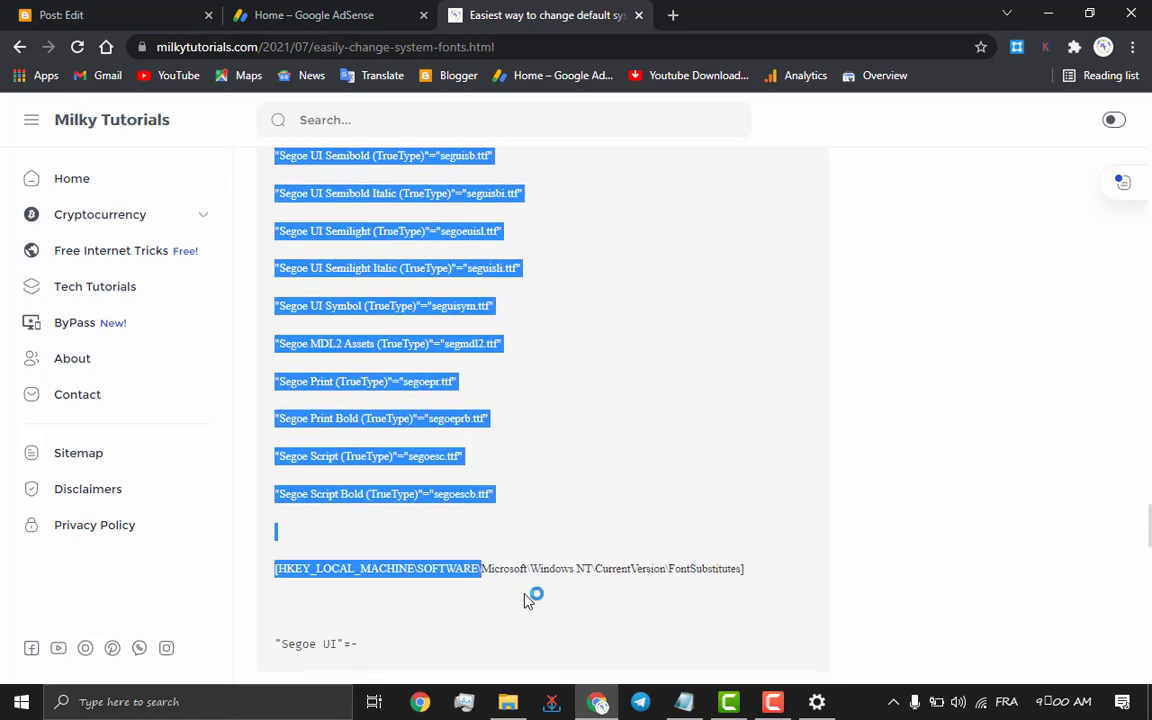
key(shift+End)
key(shift+Down)
key(shift+Down)
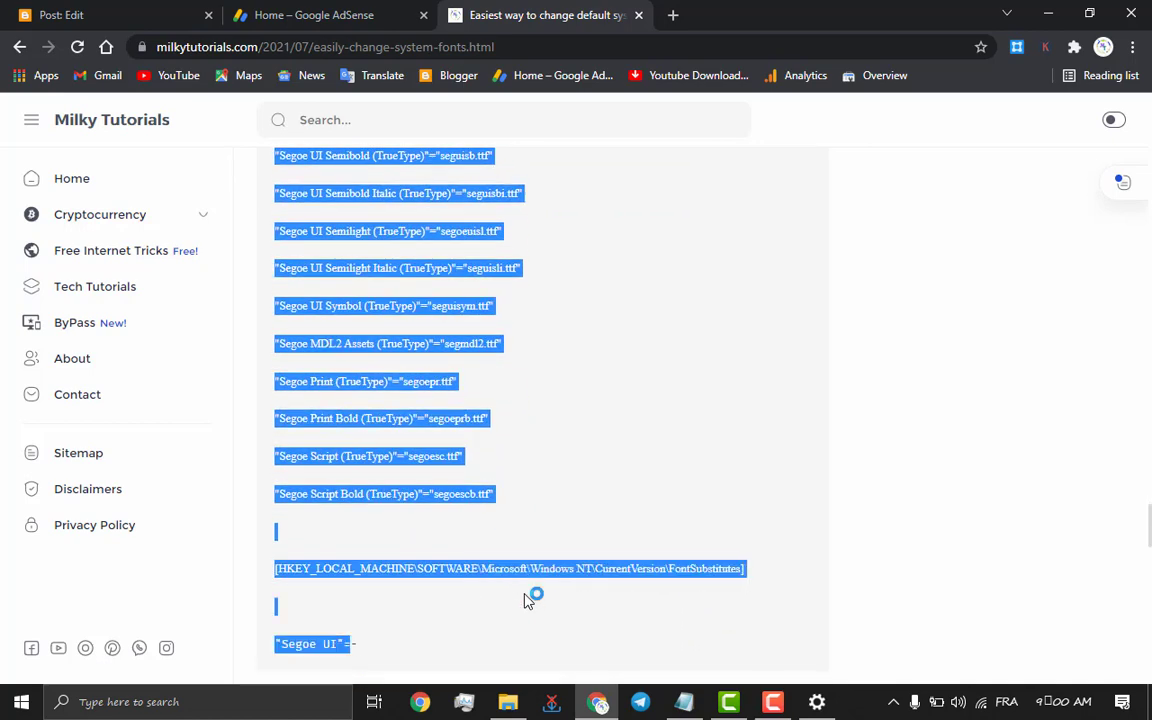
right_click(343, 489)
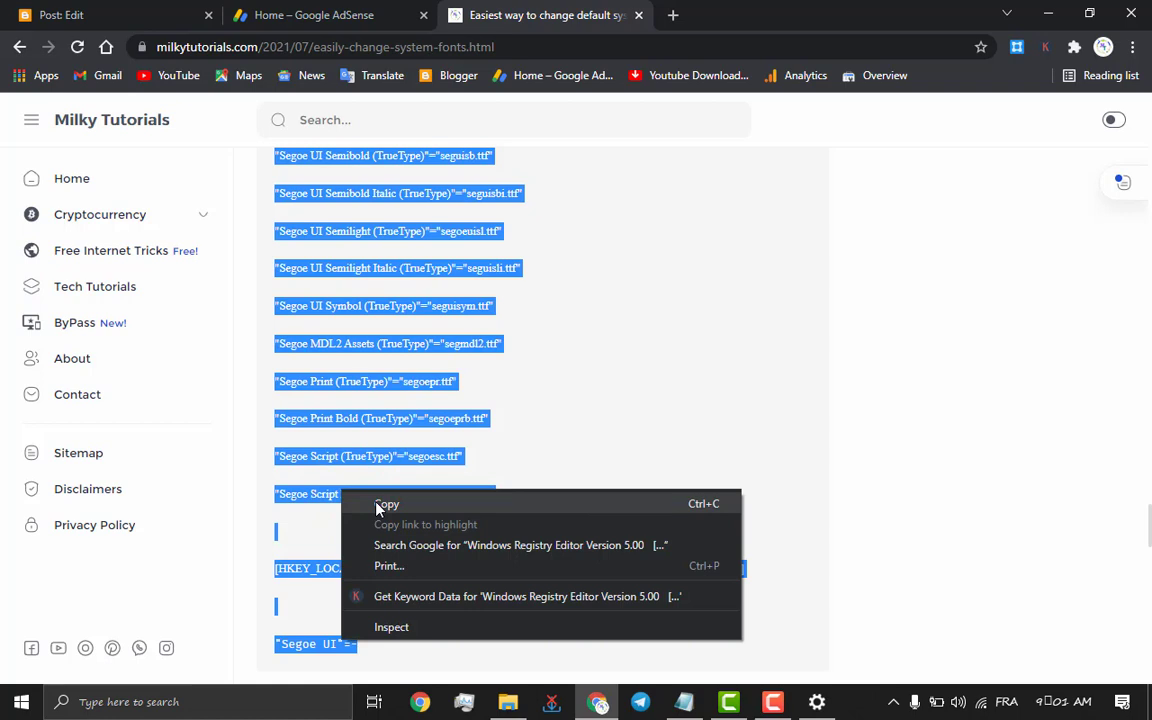
click(386, 504)
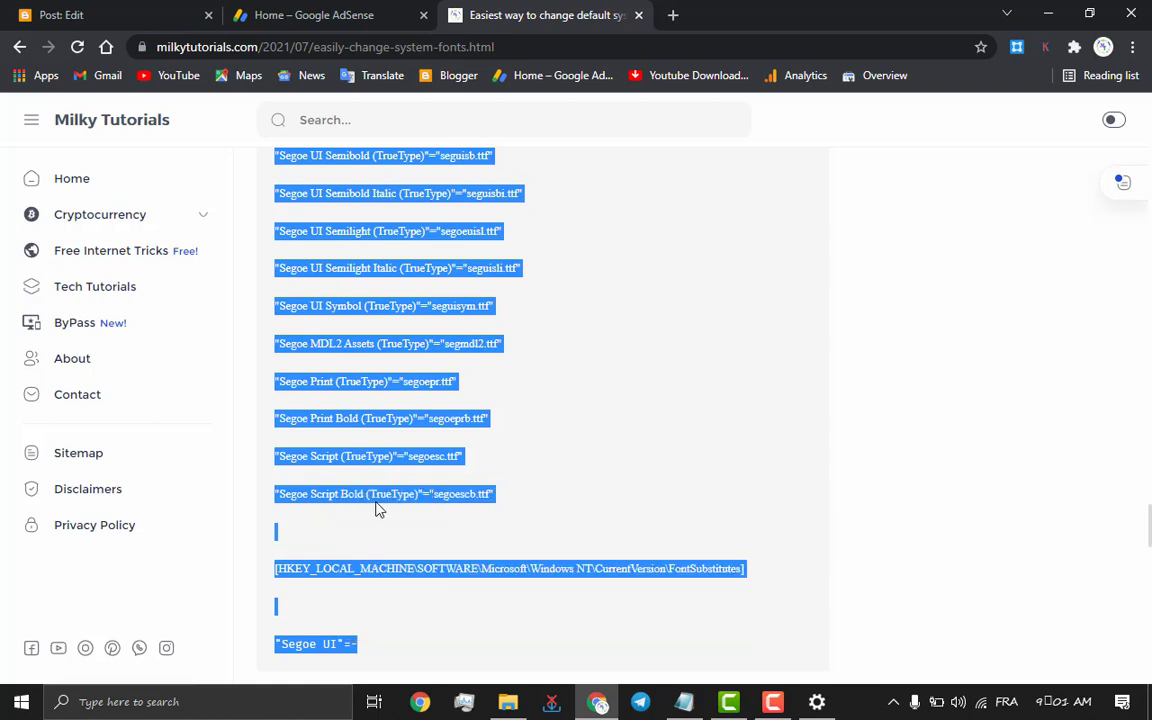
Step: Search Windows for notepad, open a blank Notepad document and paste the copied restore code into it
click(213, 711)
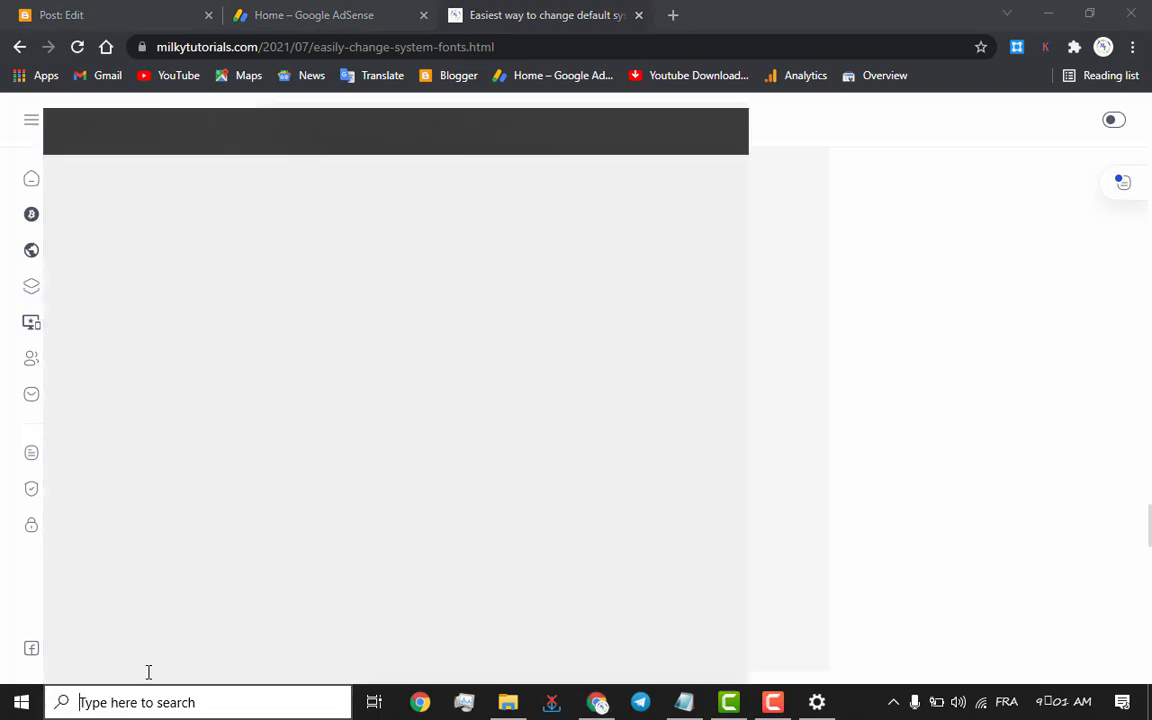
text(notepad)
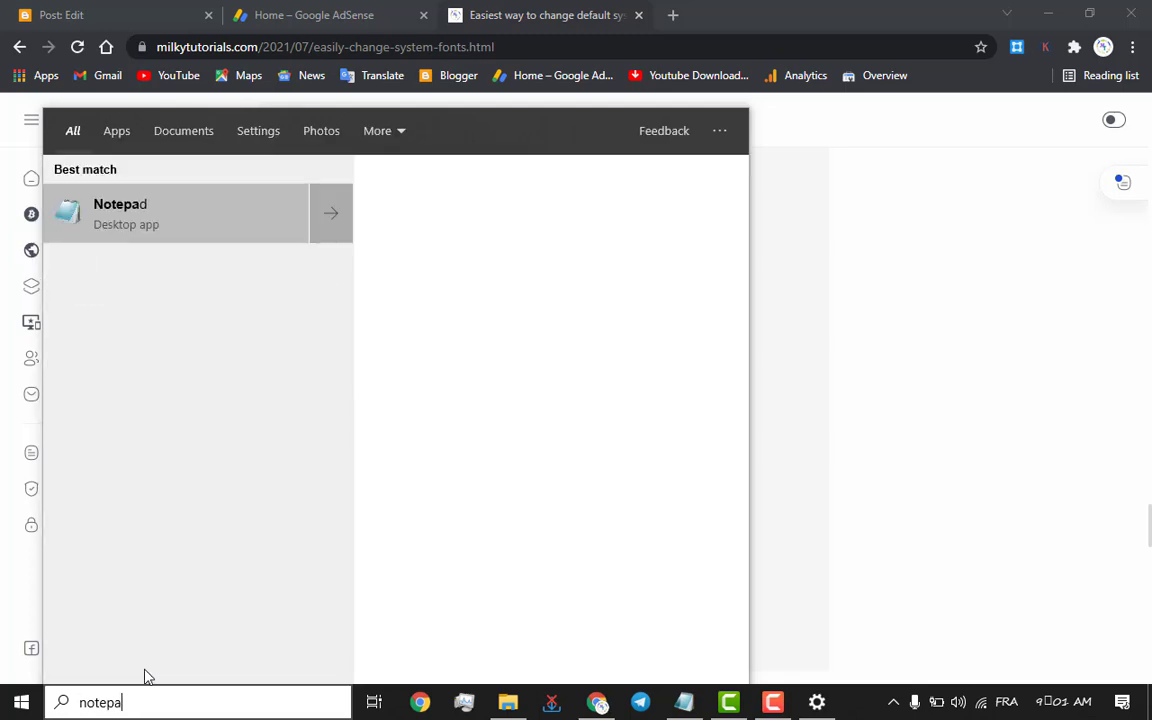
click(128, 222)
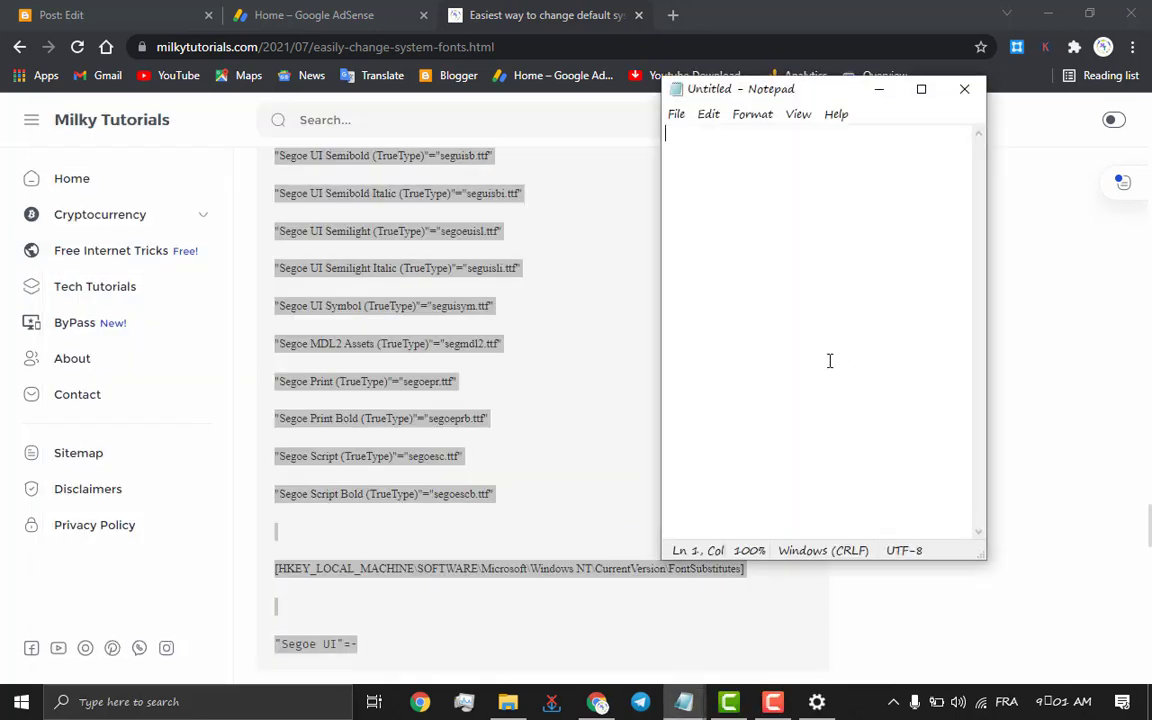
key(ctrl+v)
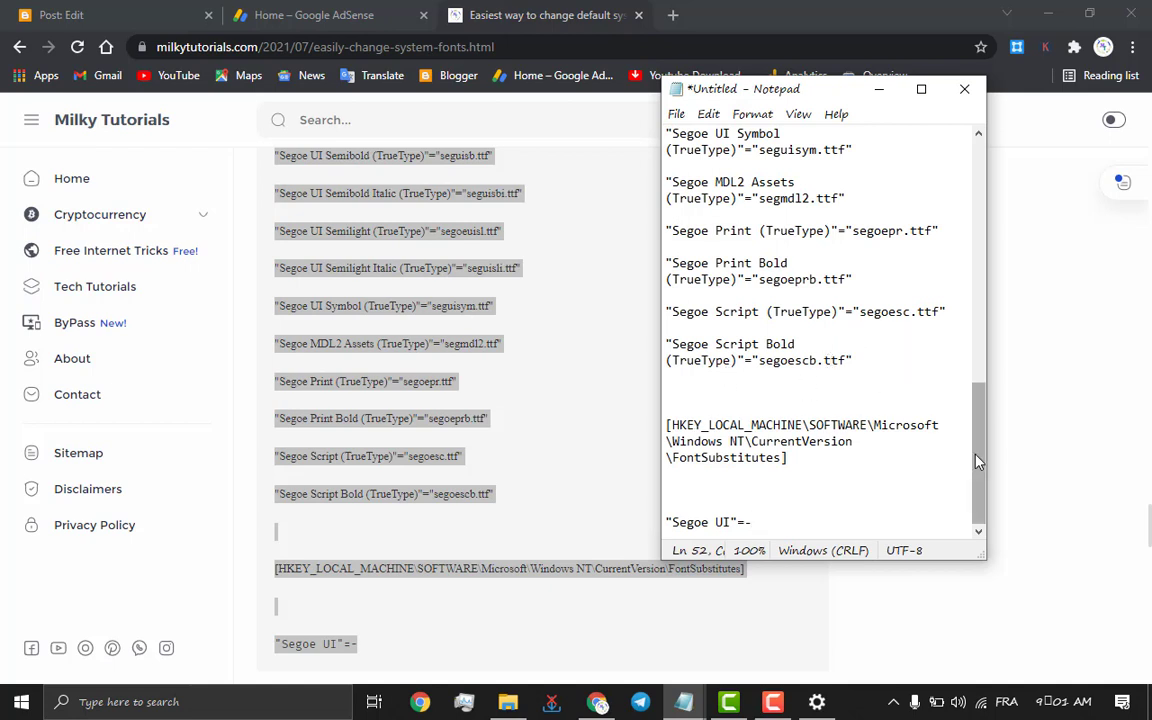
drag(975, 458, 969, 190)
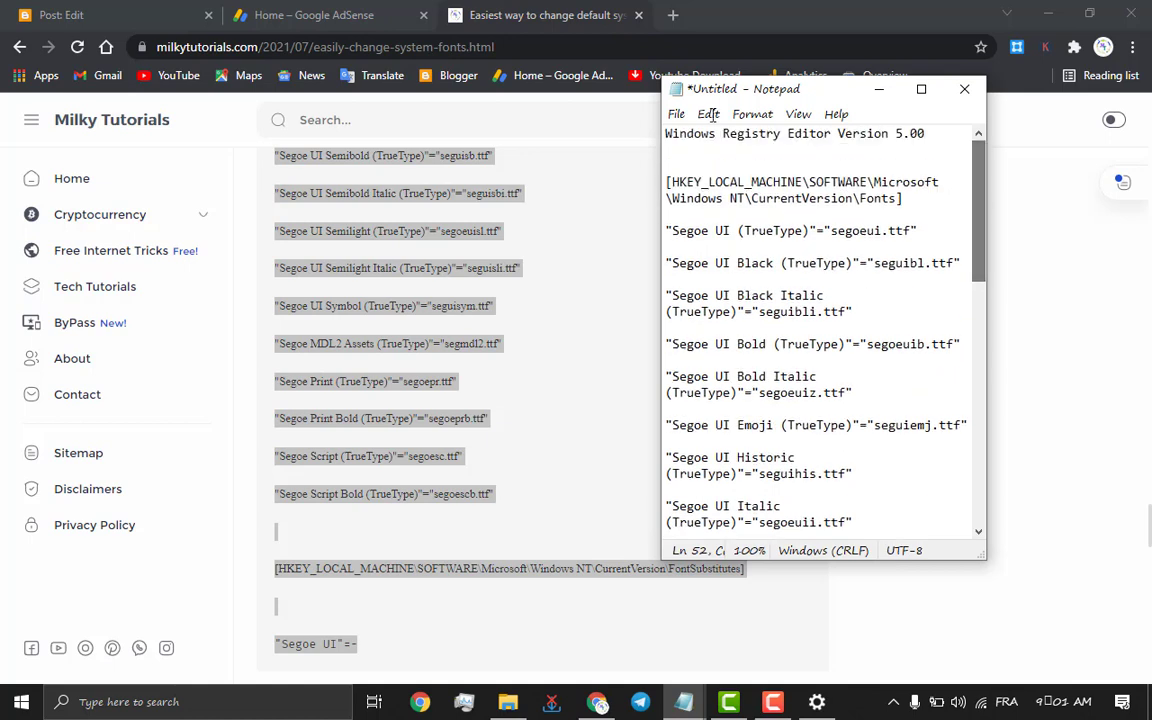
click(677, 115)
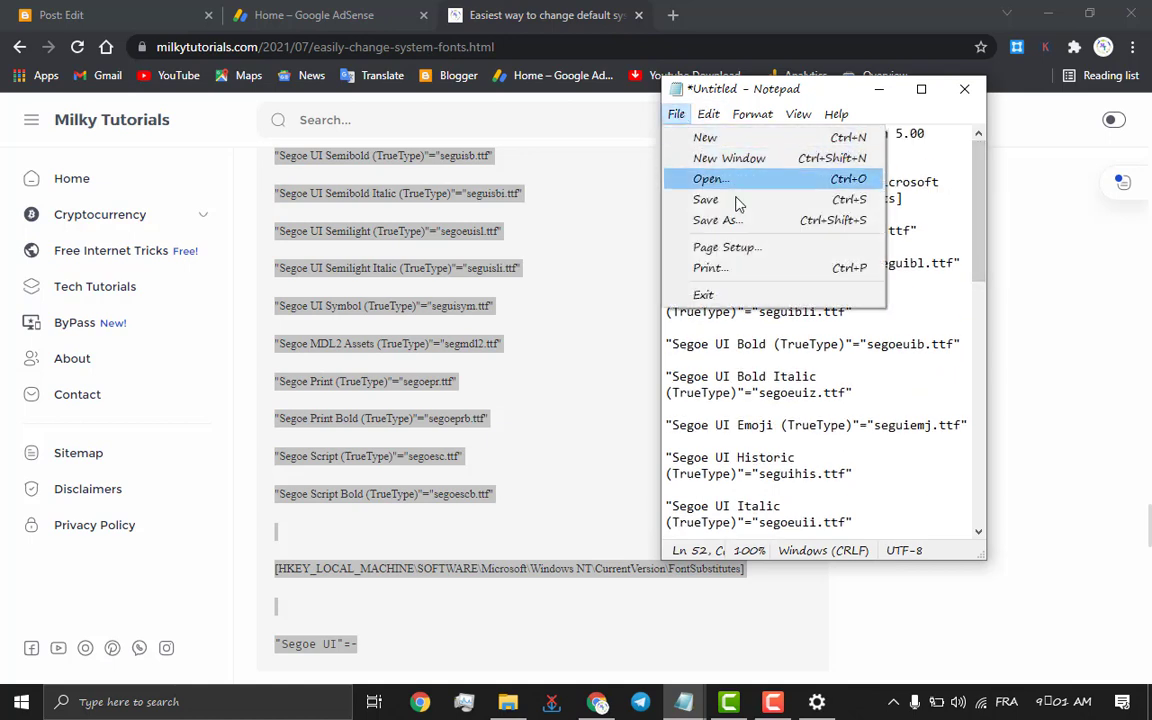
click(757, 221)
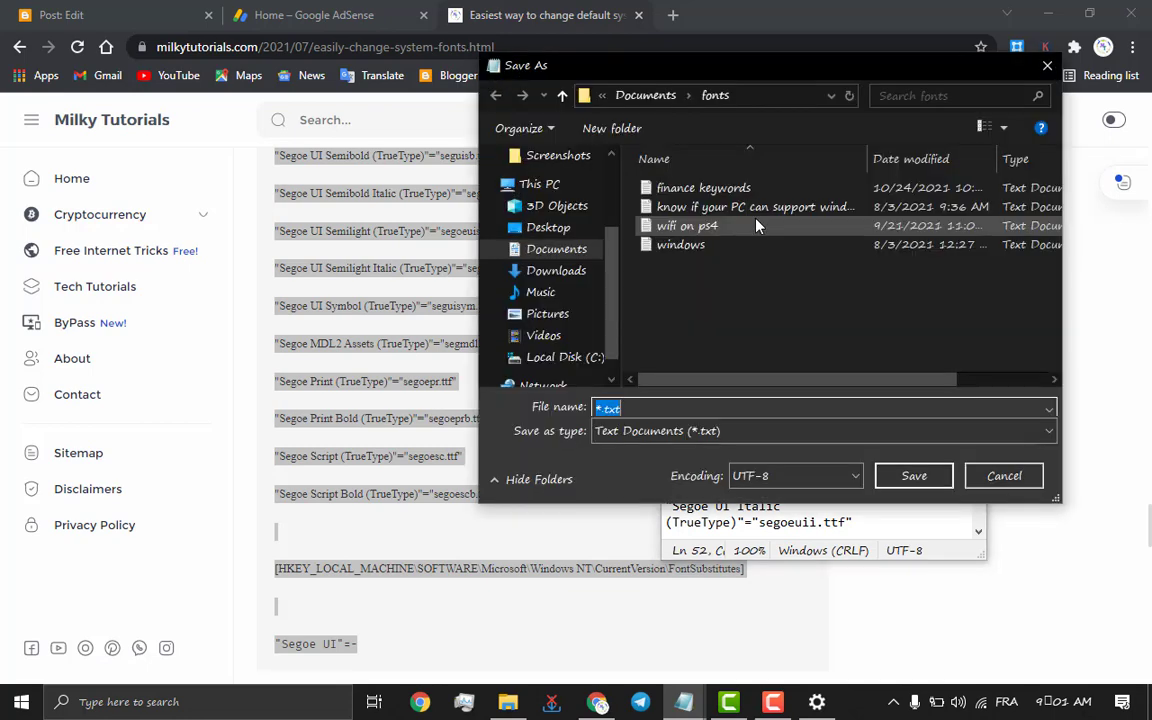
click(703, 430)
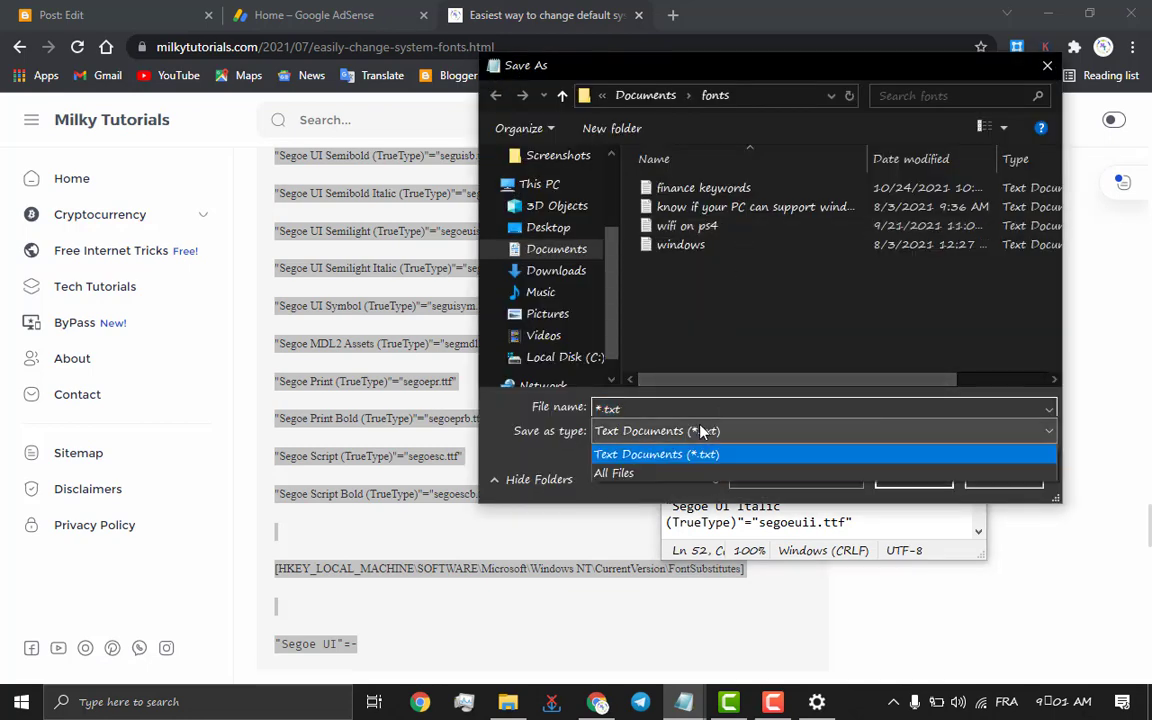
click(650, 478)
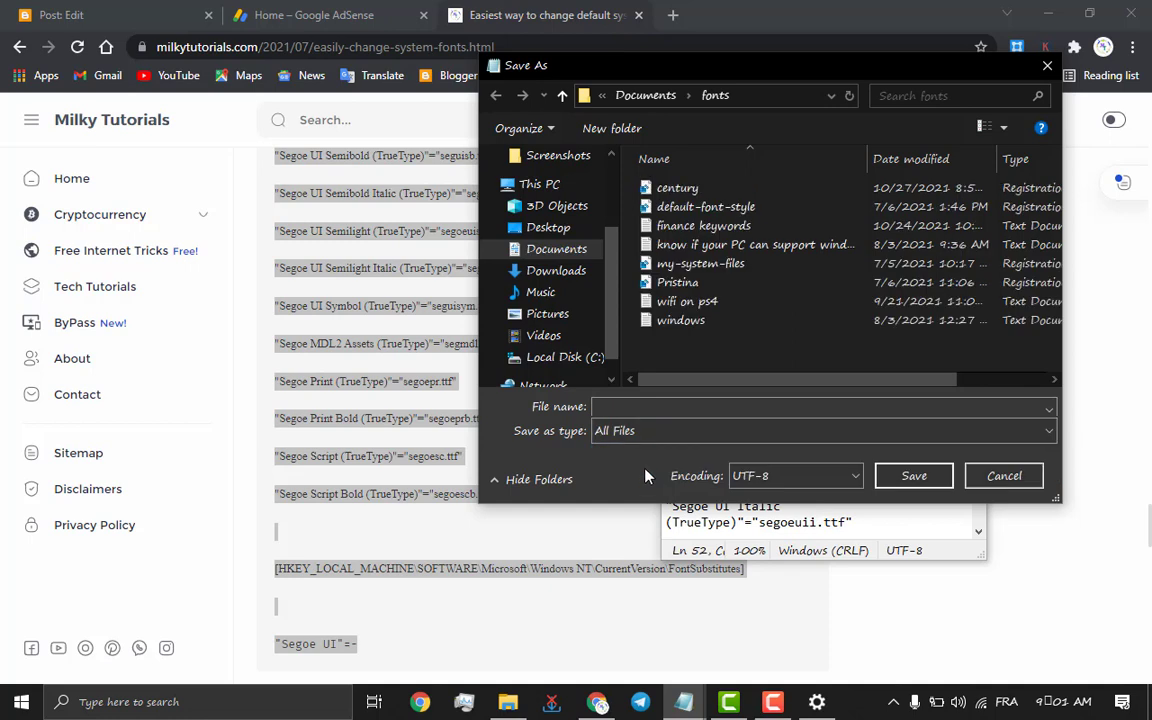
click(613, 408)
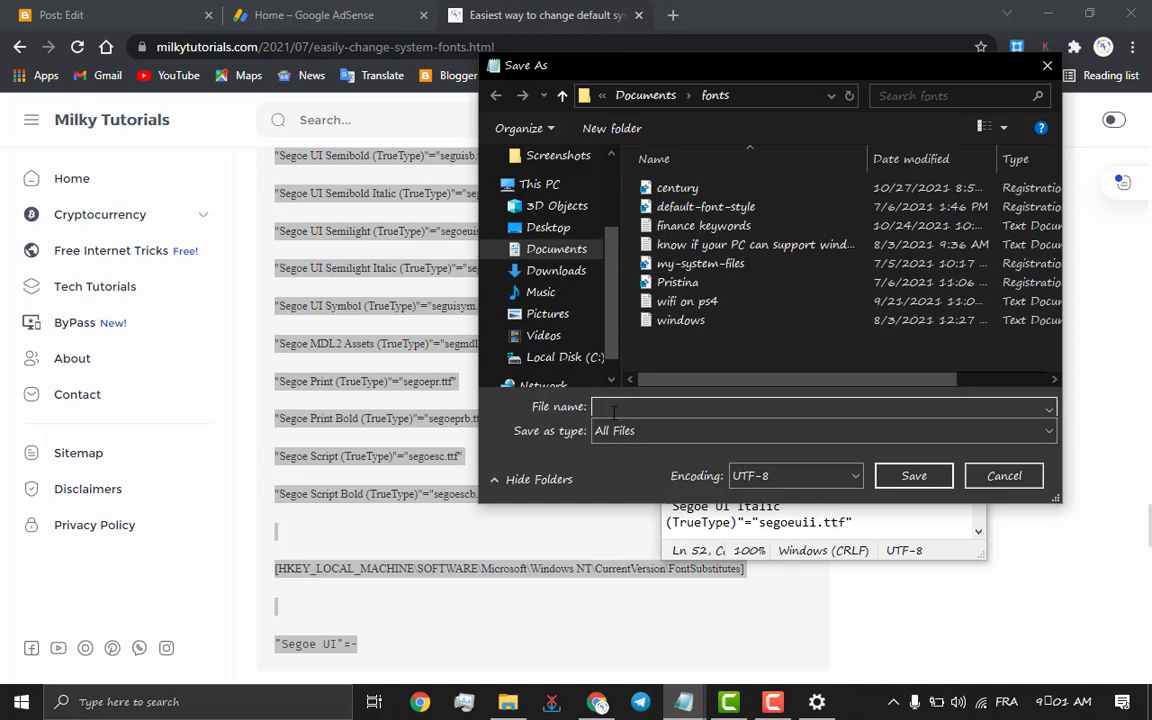
text(default)
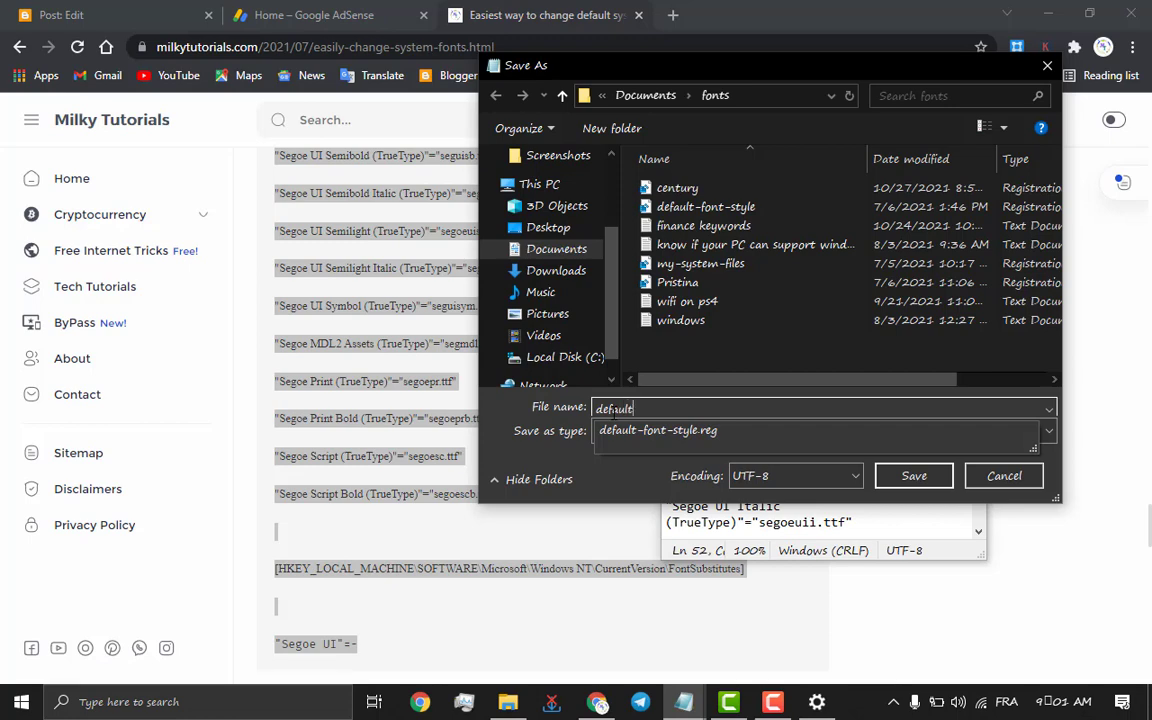
text(.reg)
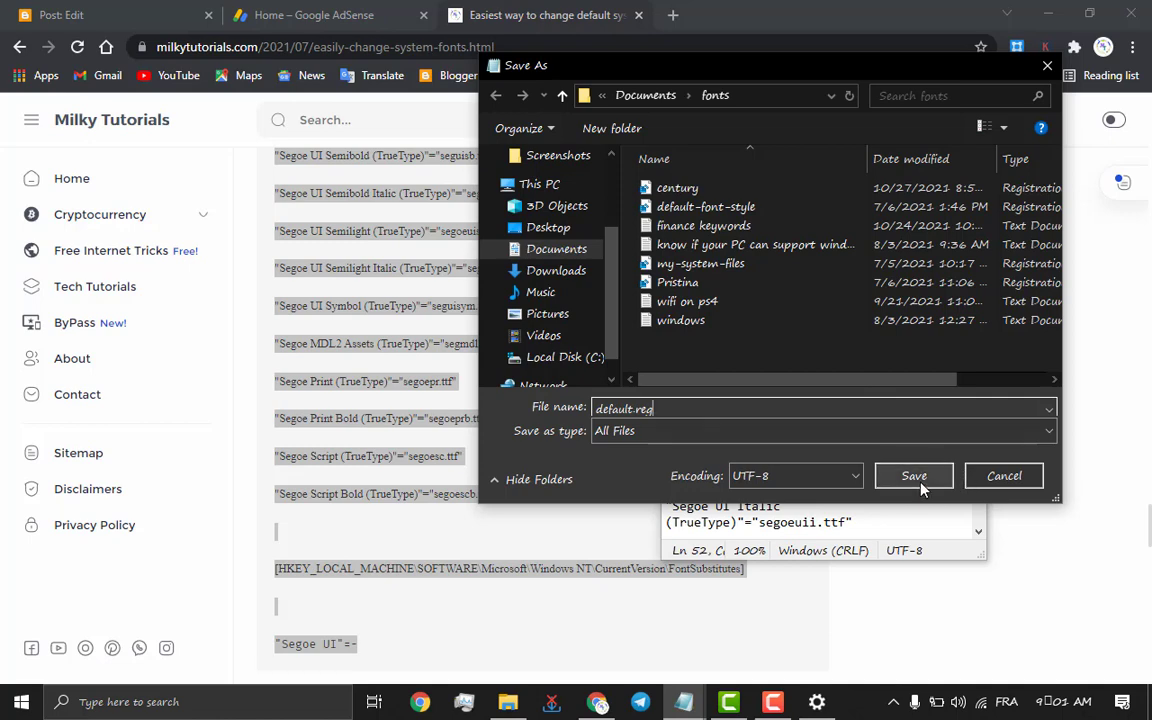
click(998, 476)
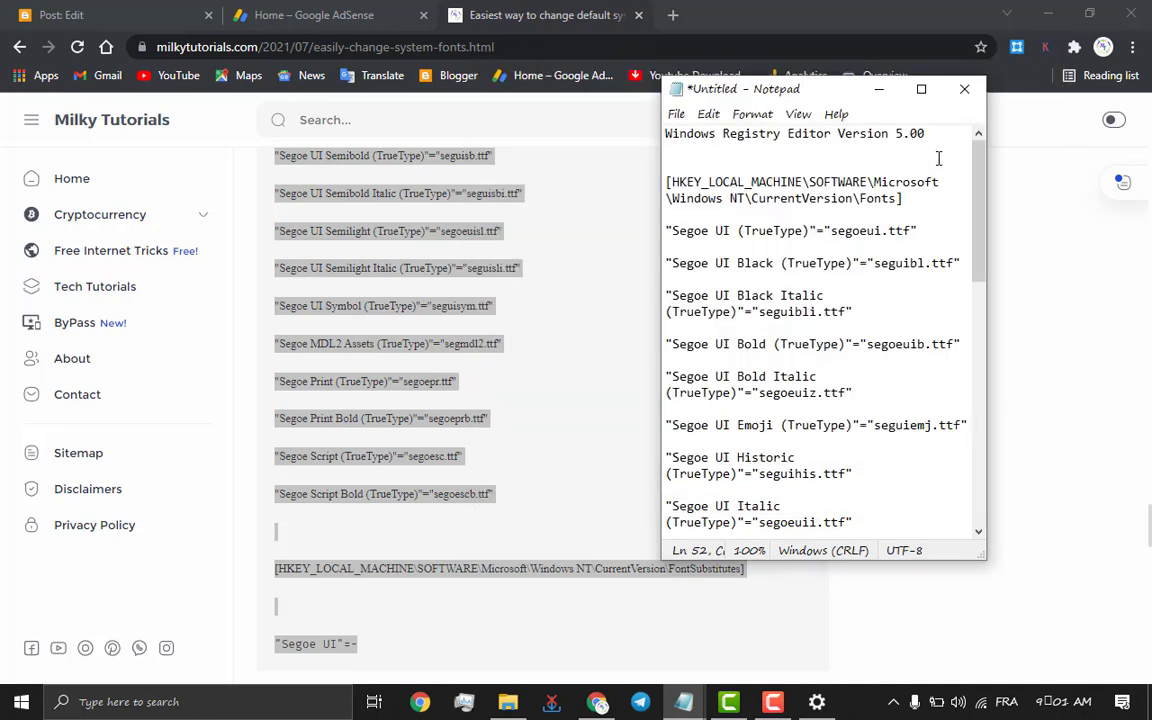
click(966, 90)
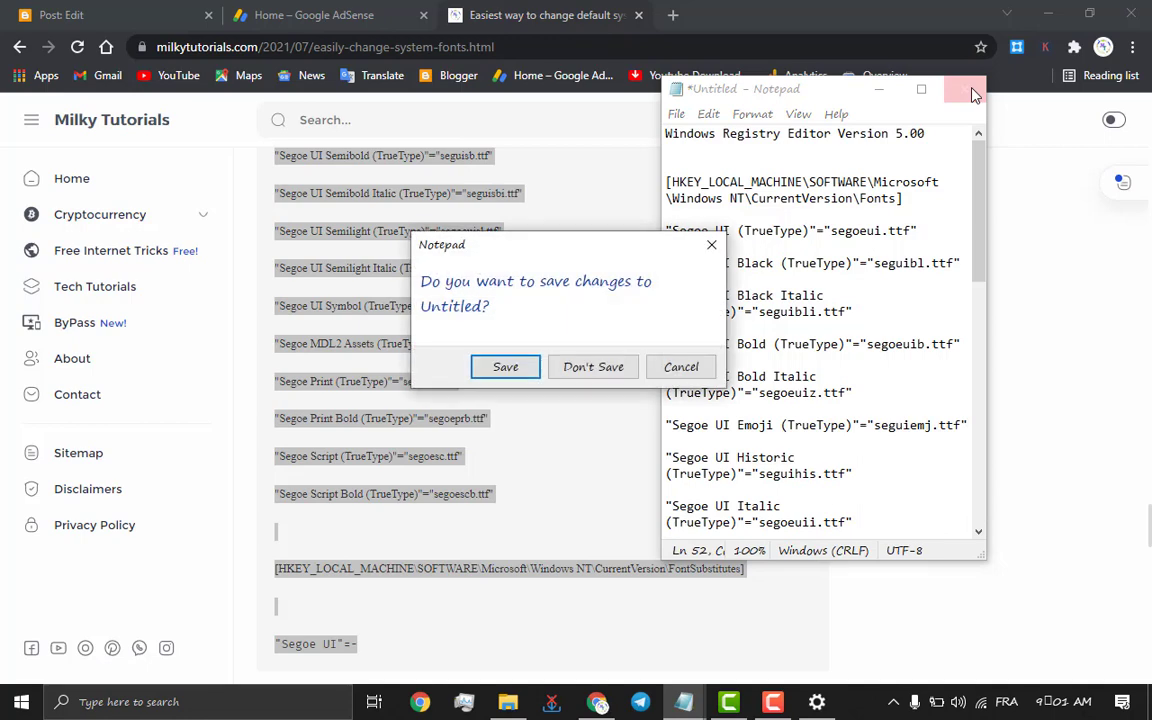
click(680, 367)
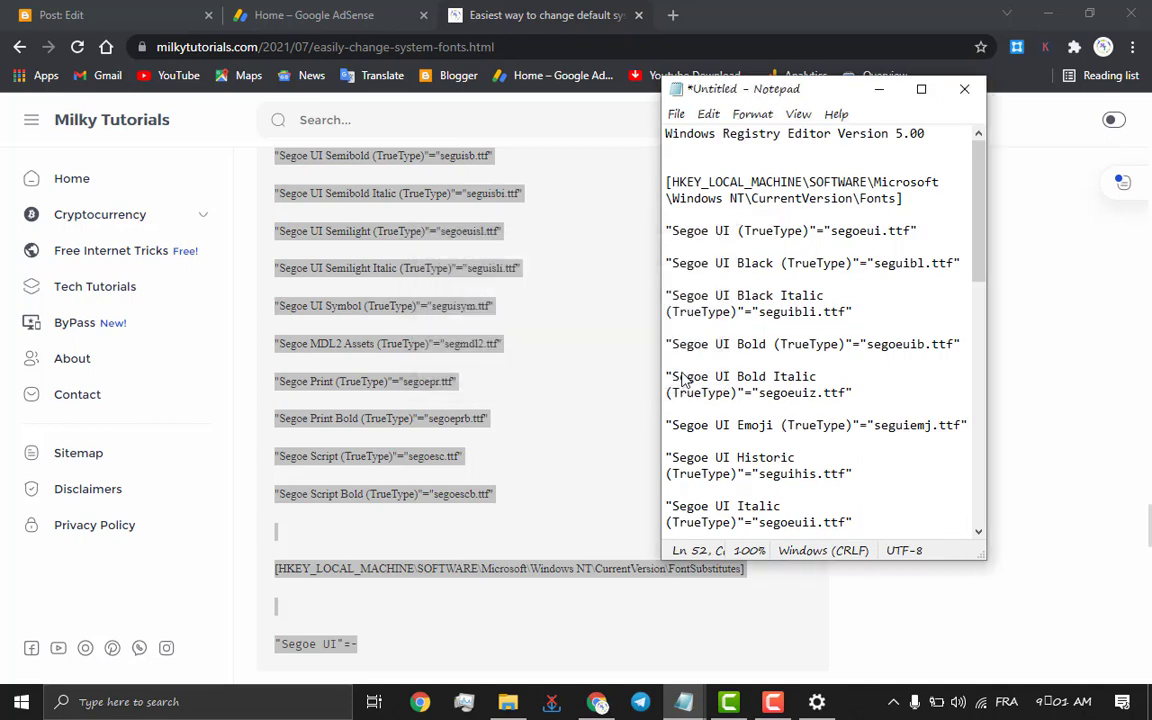
Step: Switch to File Explorer and merge the default-font-style registration file from the fonts folder into the registry, accepting the warning and closing the message
click(503, 704)
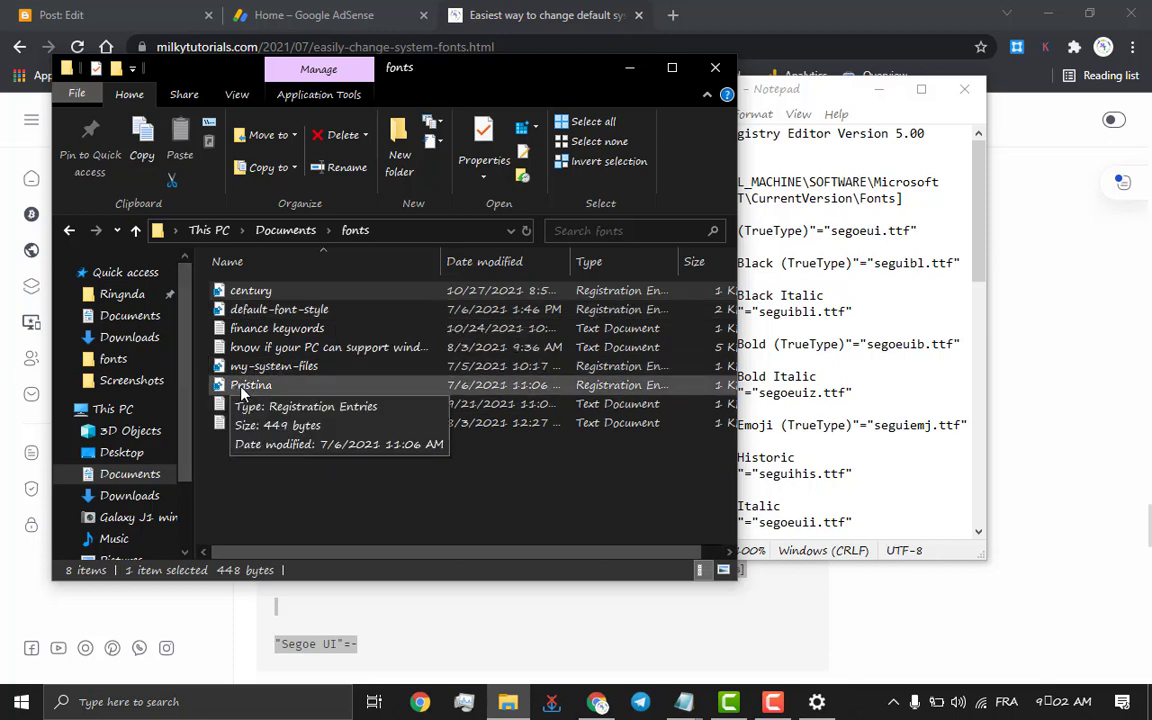
click(245, 310)
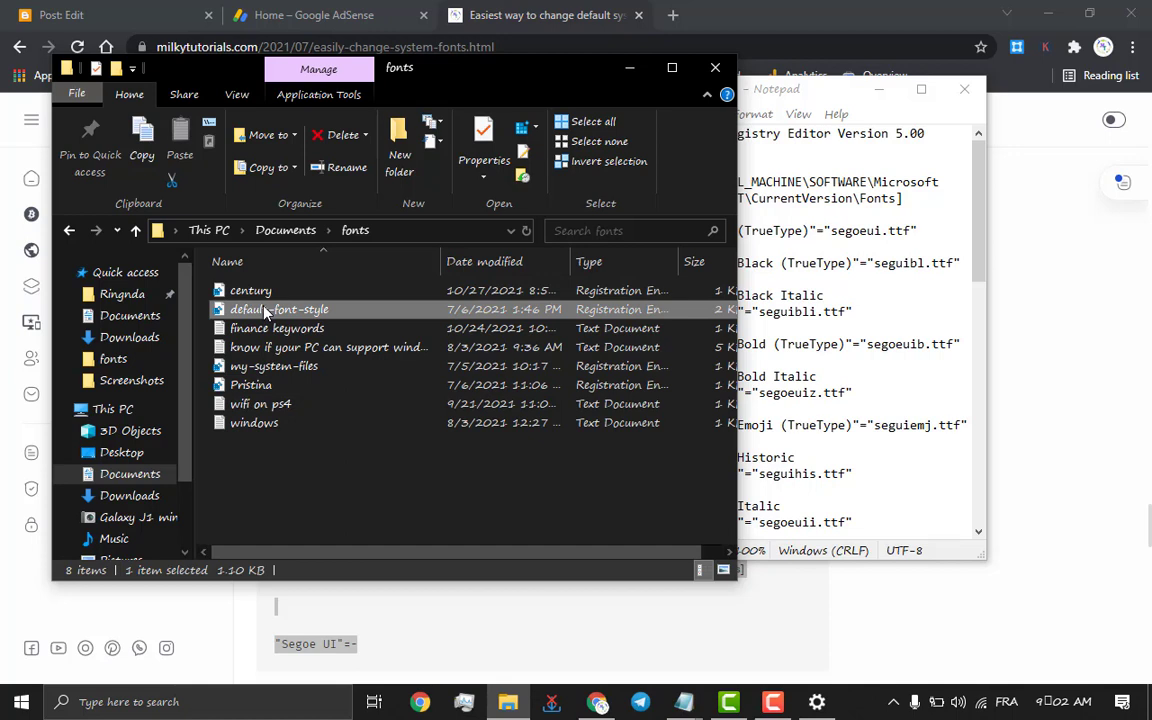
double_click(266, 312)
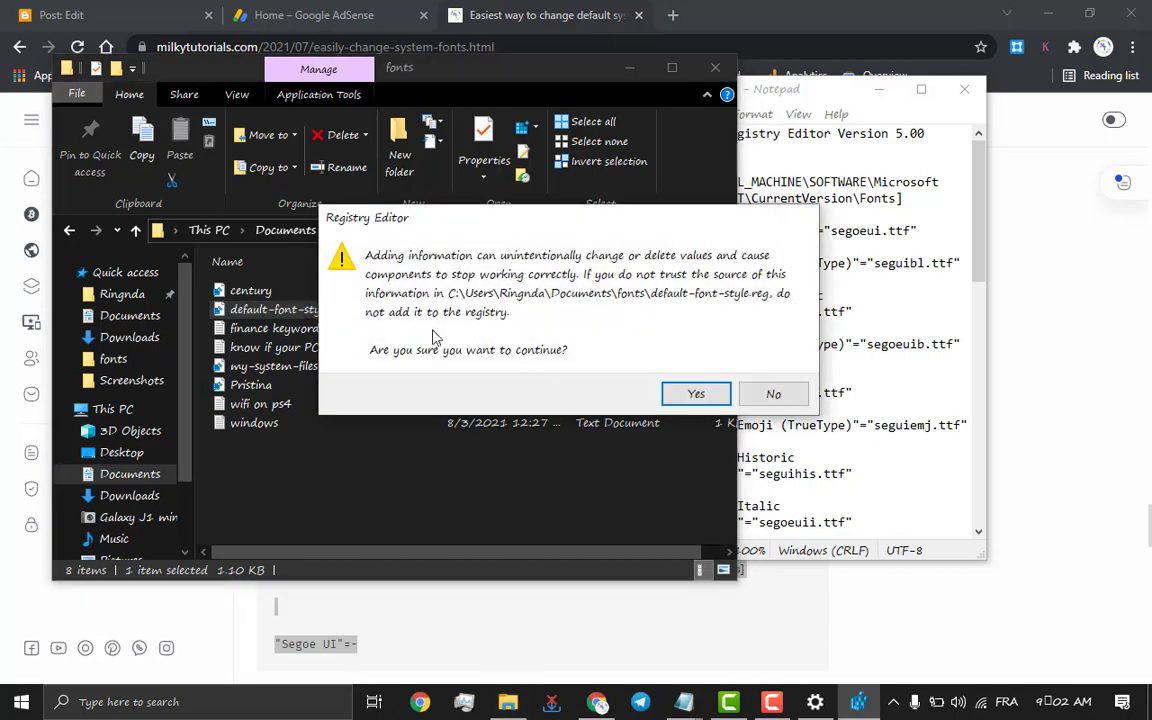
click(690, 393)
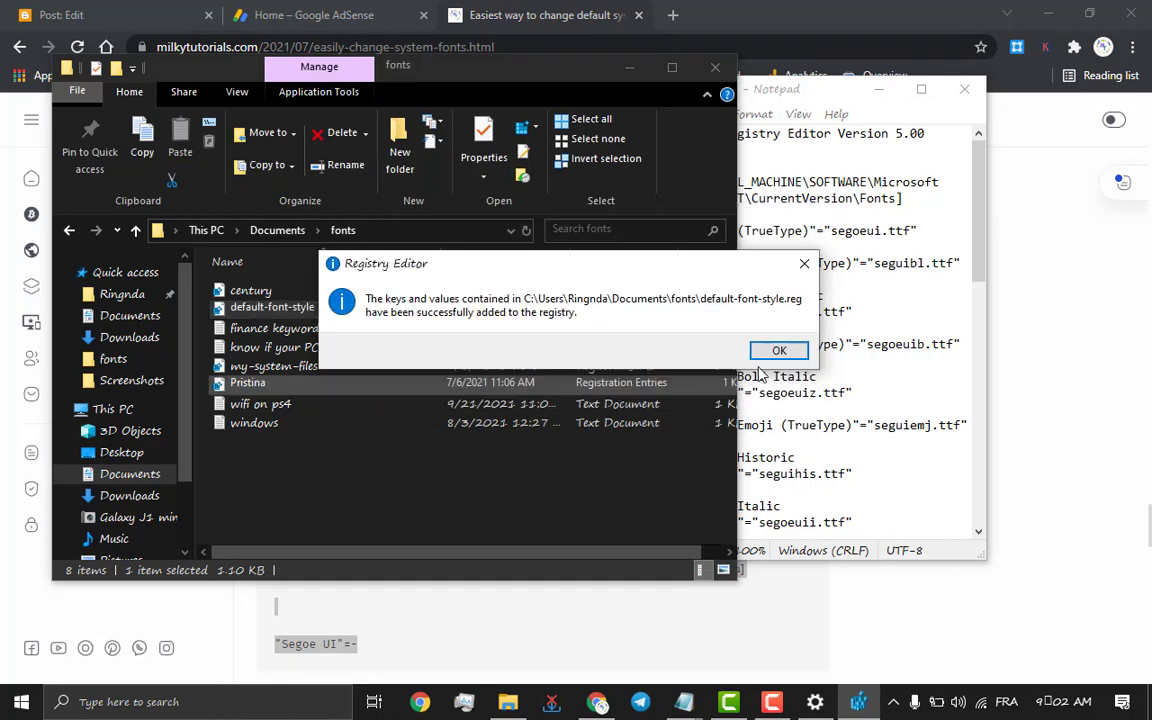
click(799, 350)
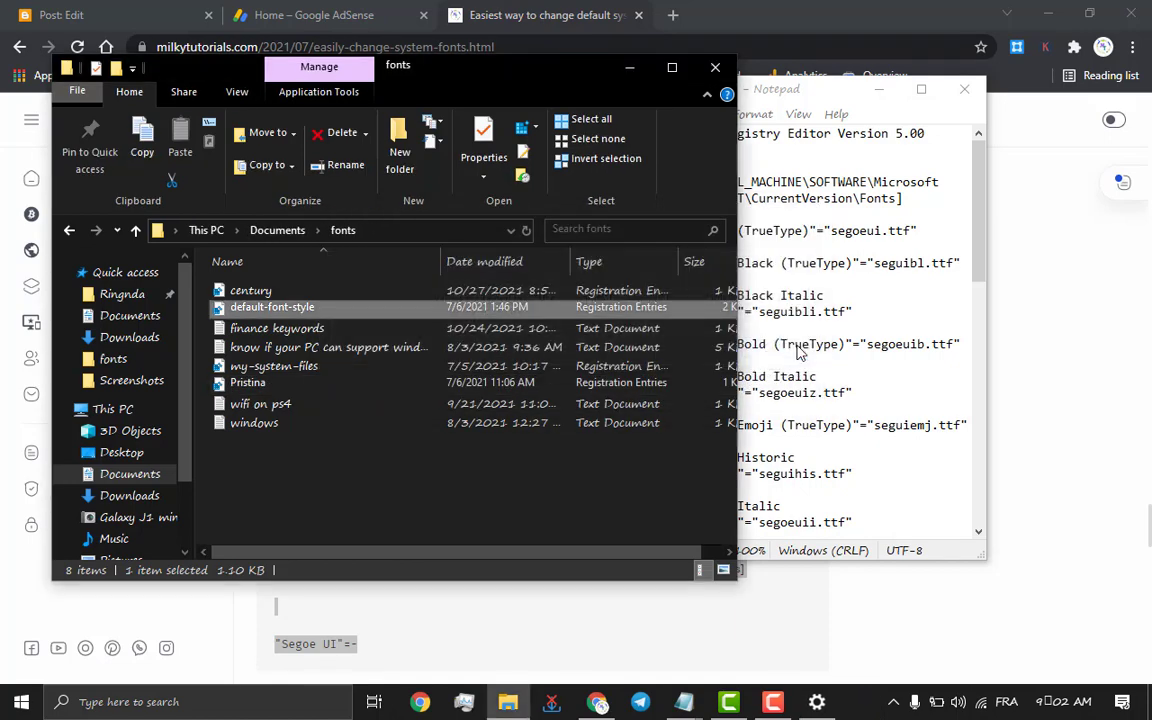